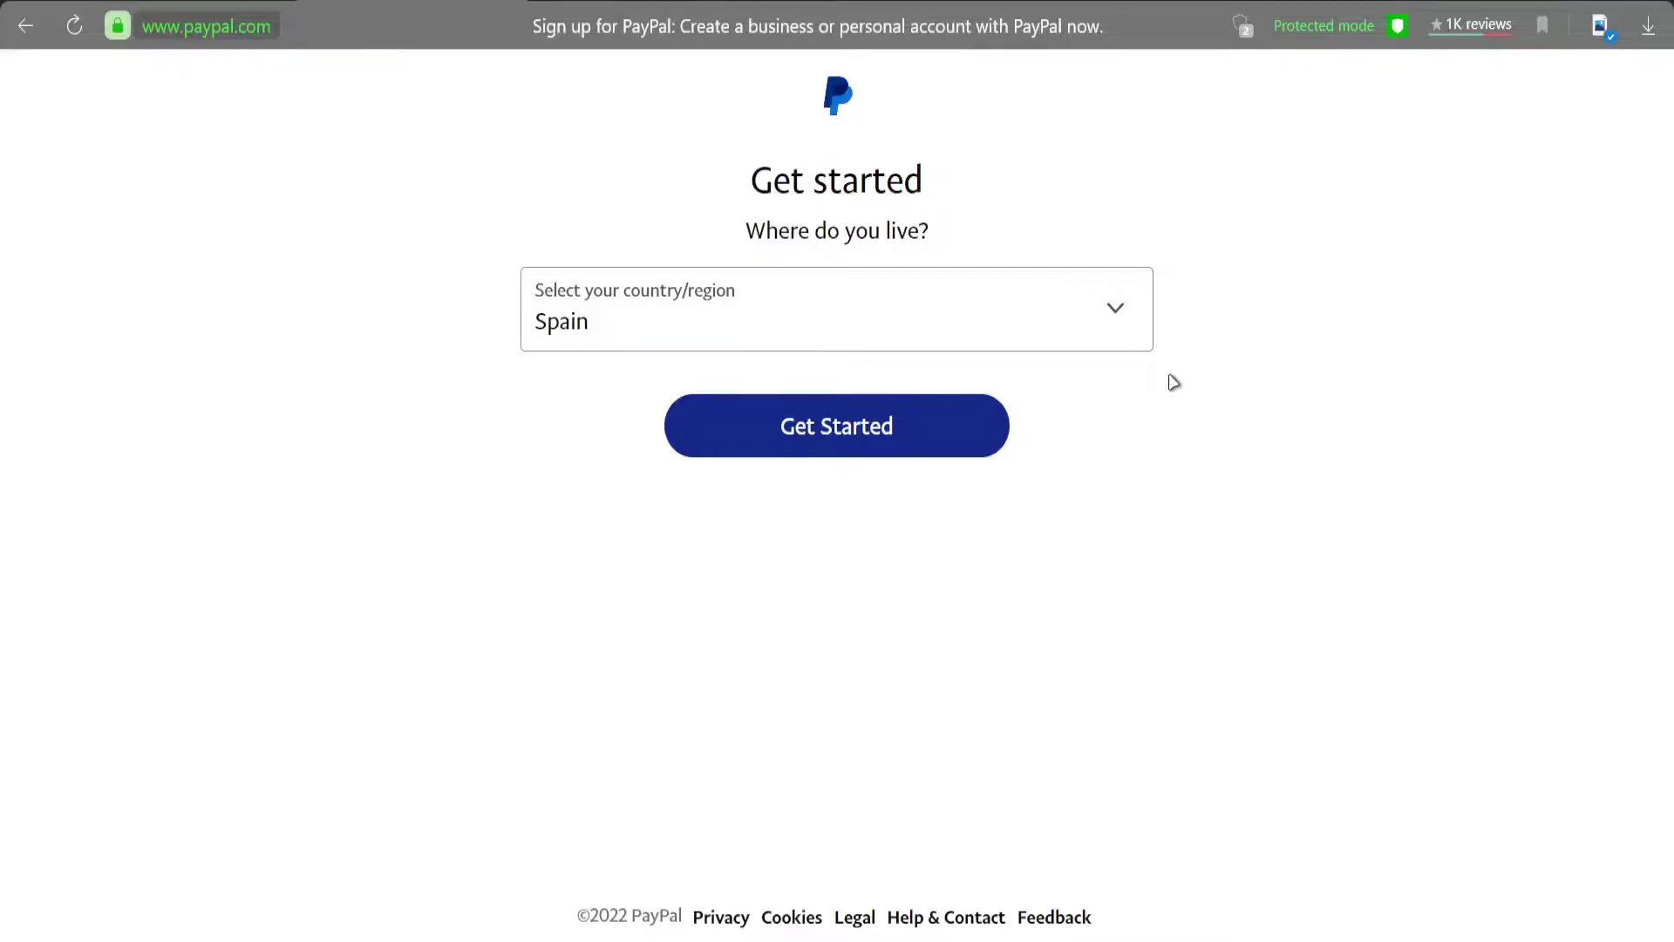
Pick Portugal from the country/region list as the account's country of residence.
left_click(1031, 314)
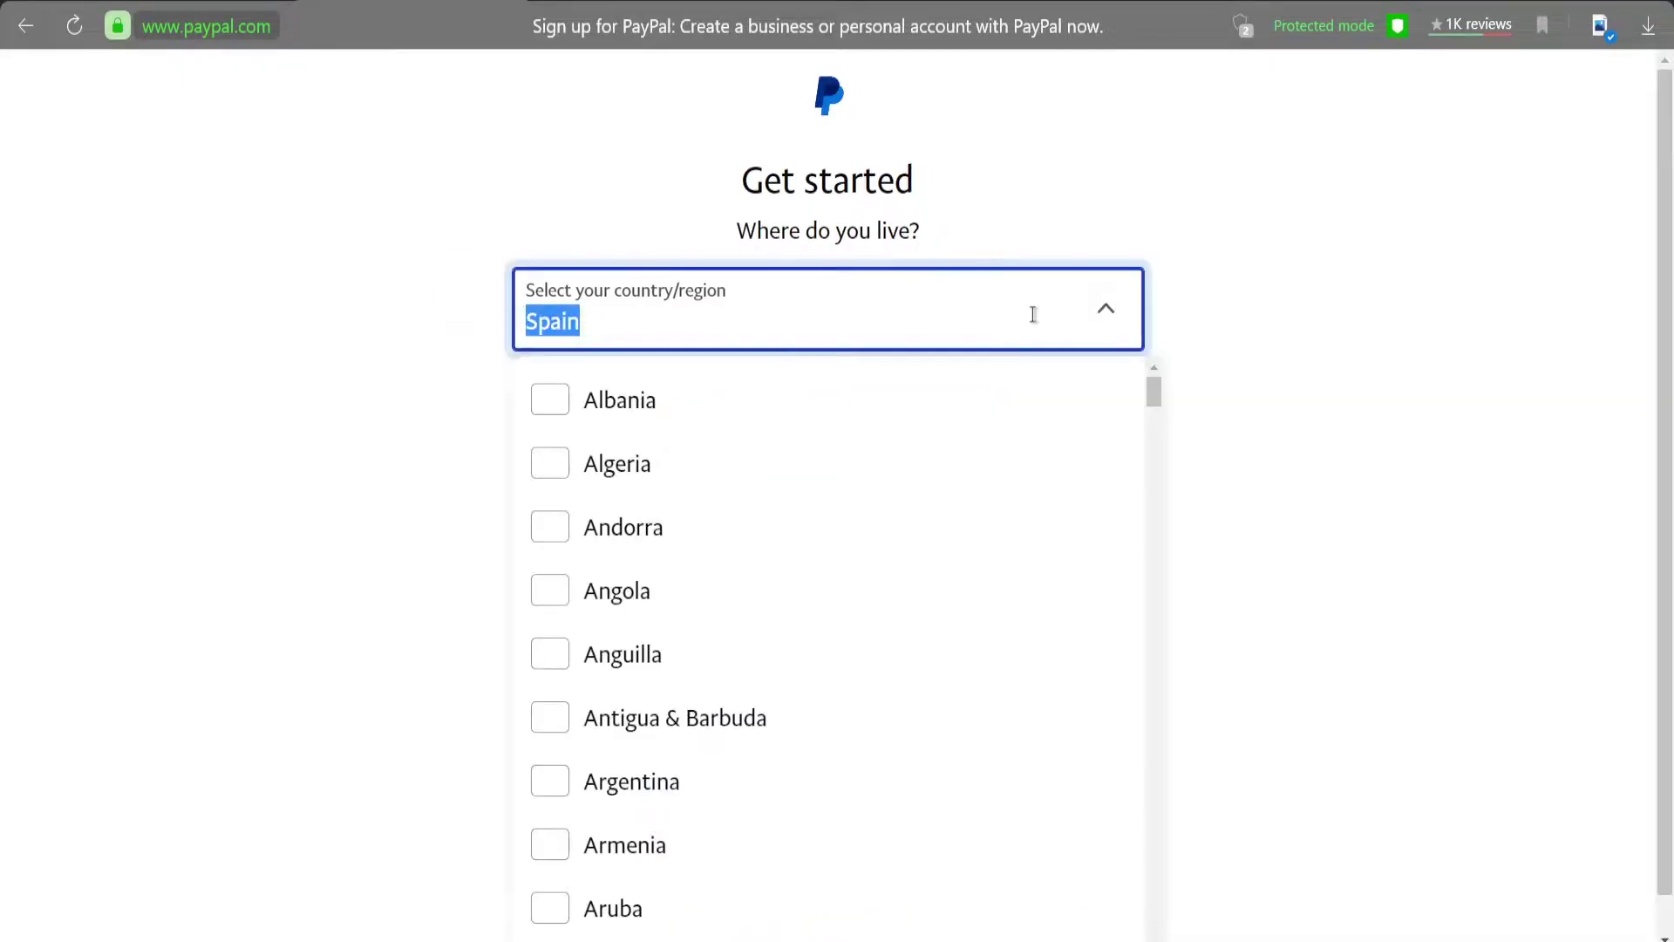
scroll(998, 504, "down", 10)
scroll(850, 585, "down", 20)
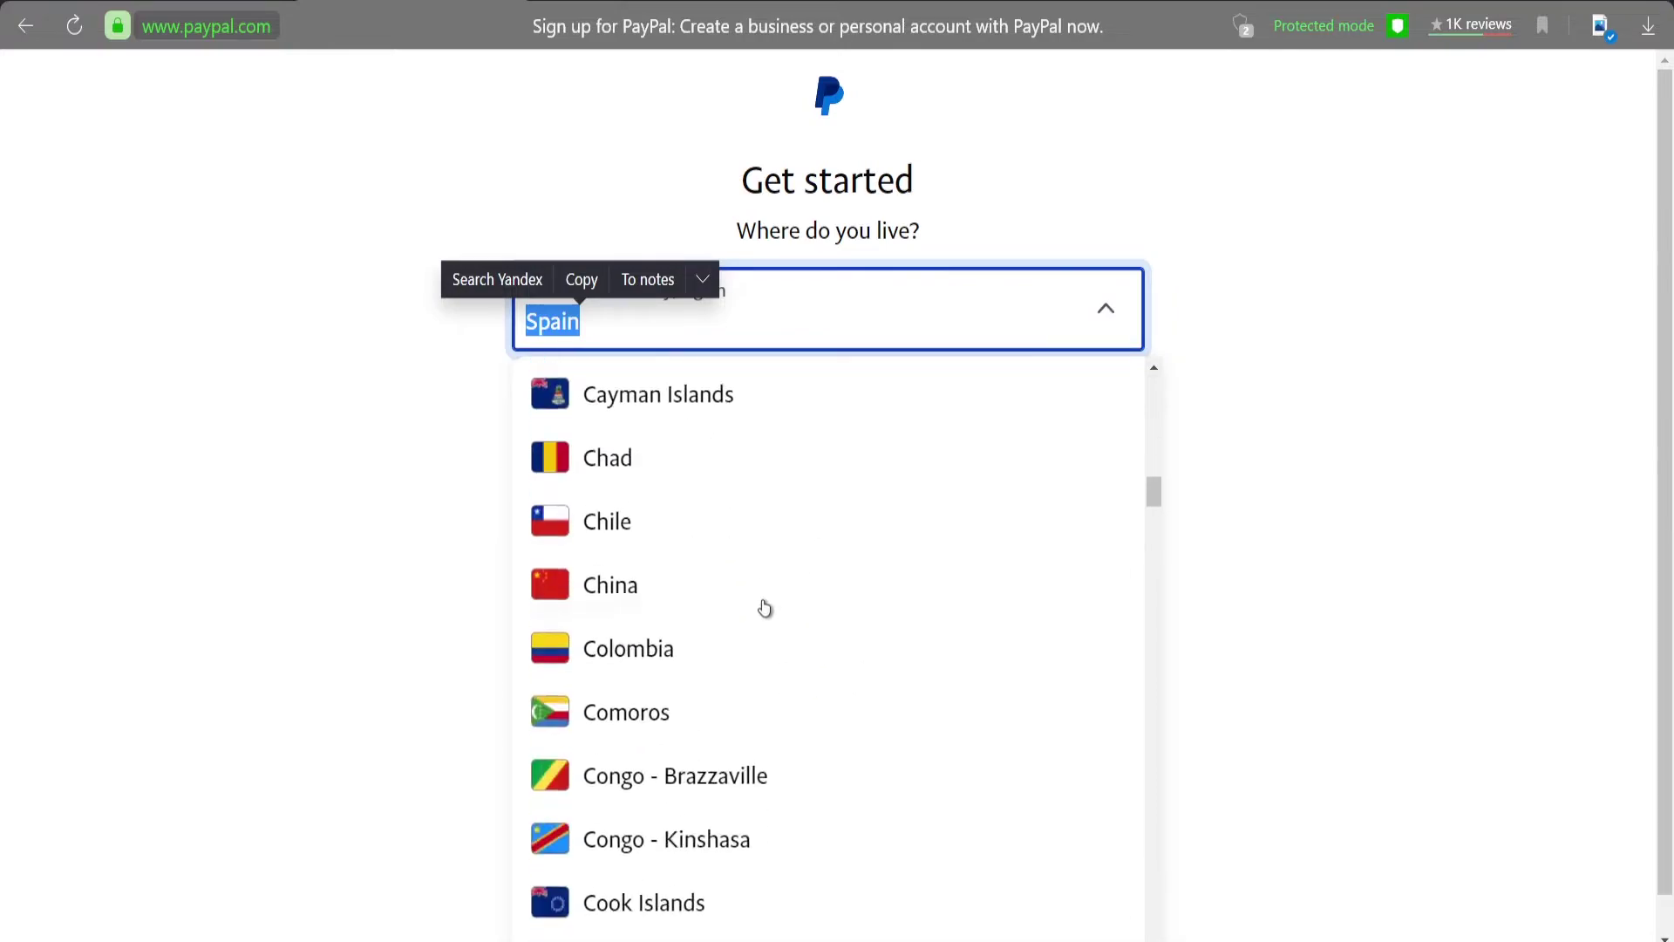
scroll(653, 677, "down", 20)
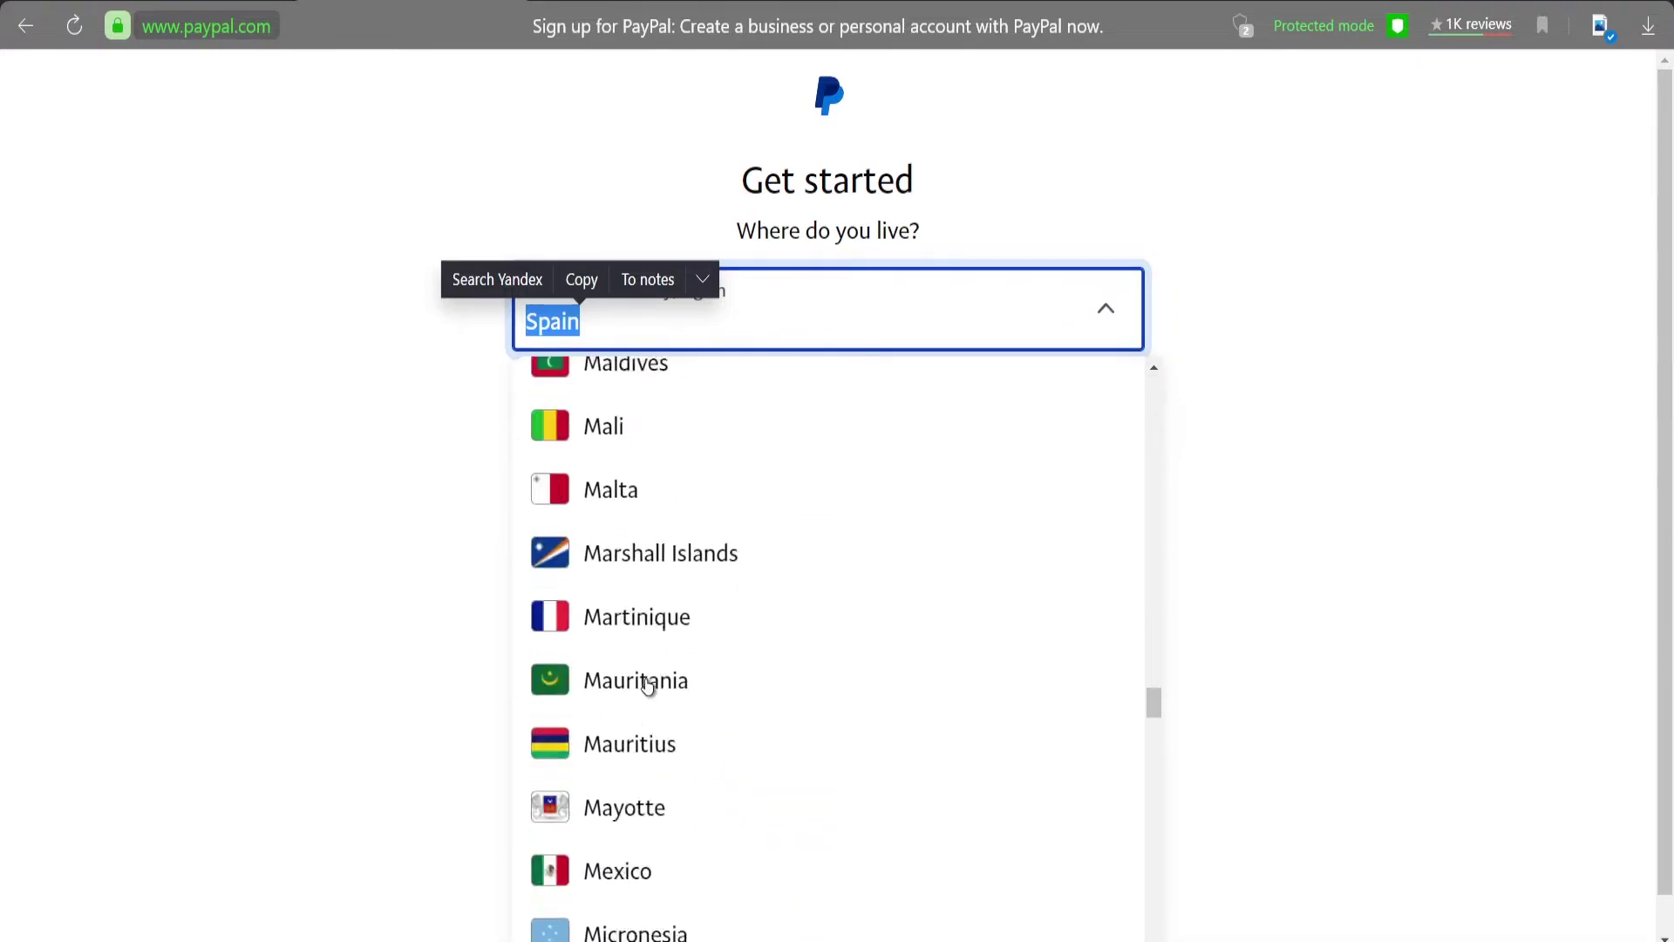
scroll(649, 686, "down", 5)
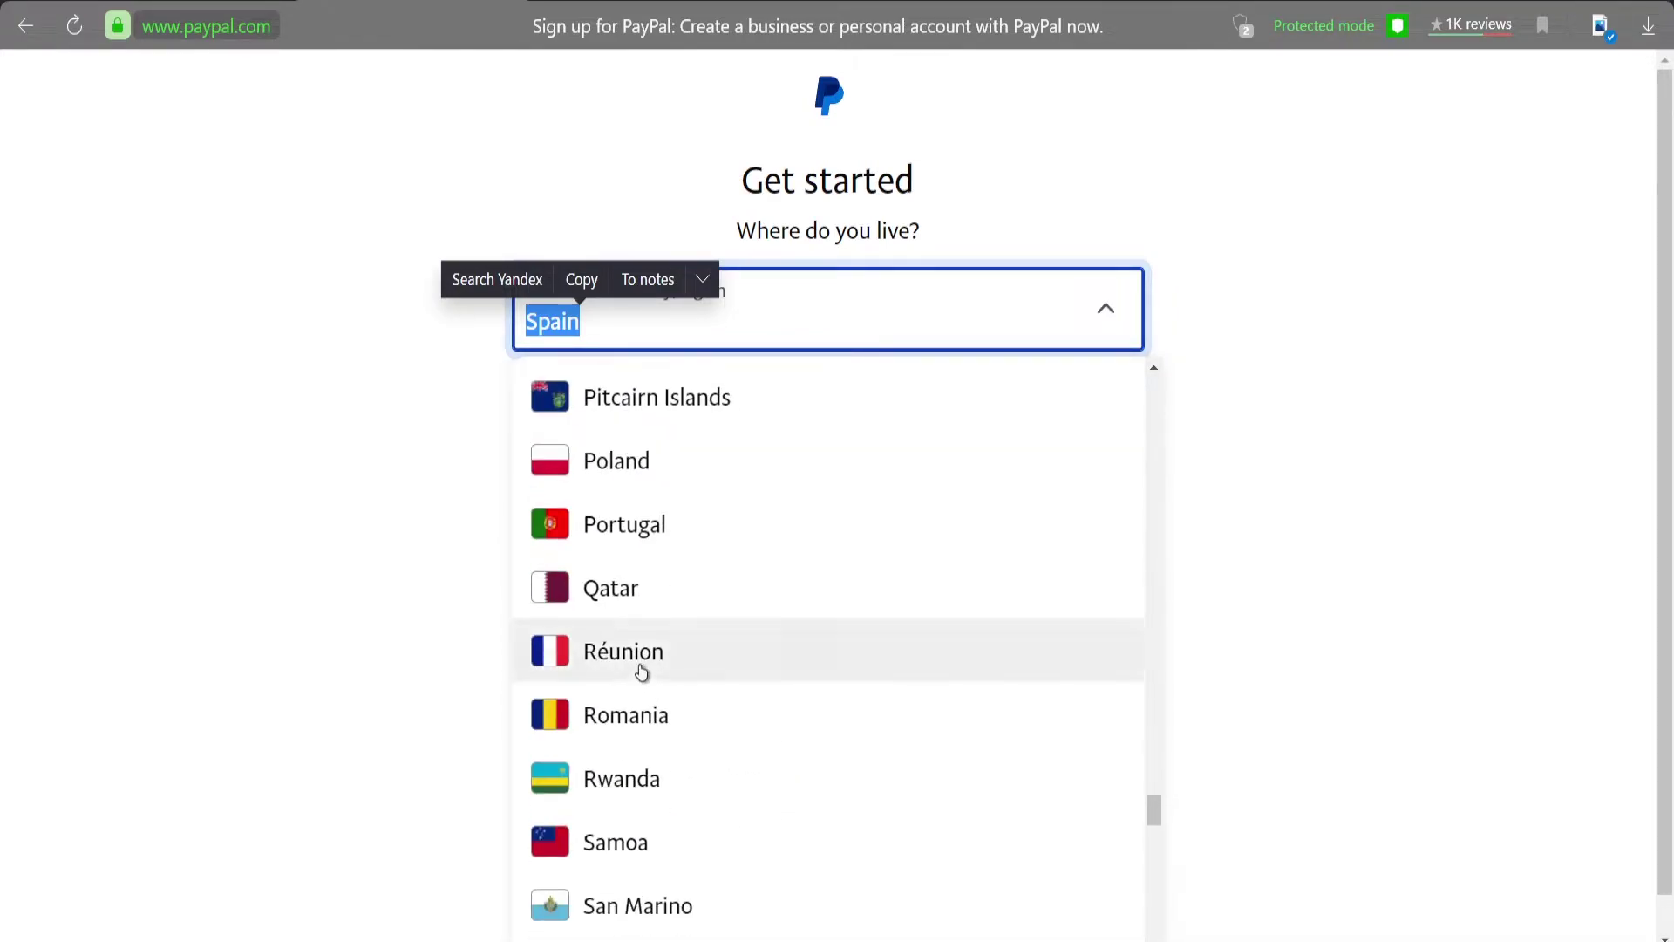
left_click(631, 545)
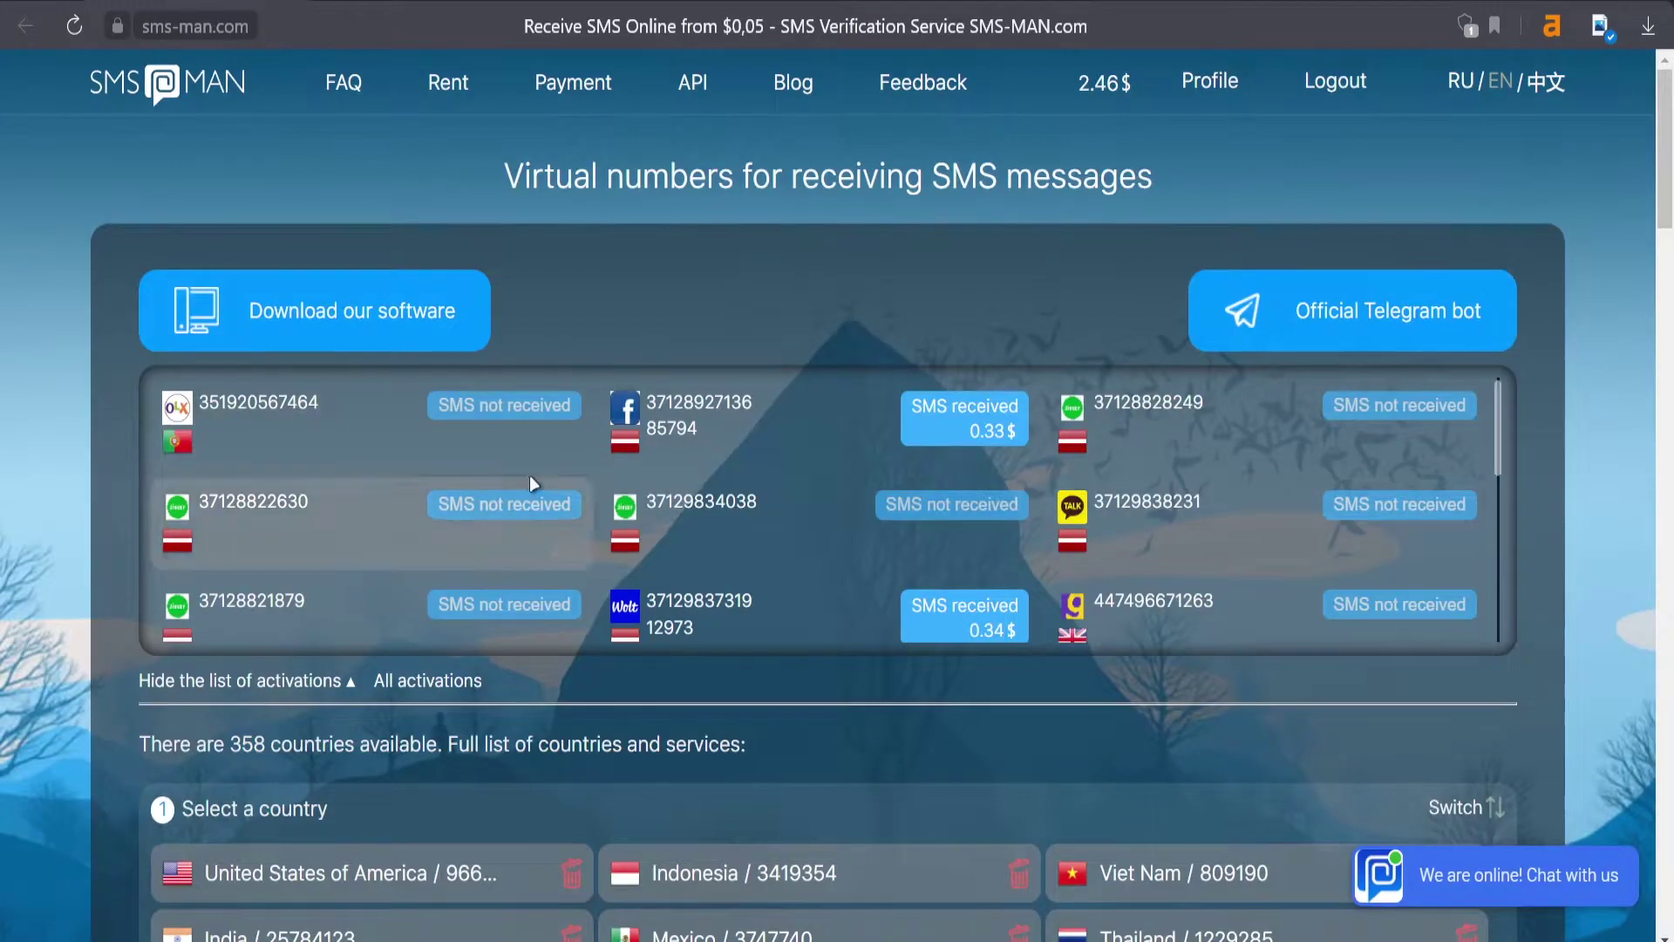
Replace the old OLX service search in SMS-MAN with a PayPal search.
scroll(523, 654, "down", 4)
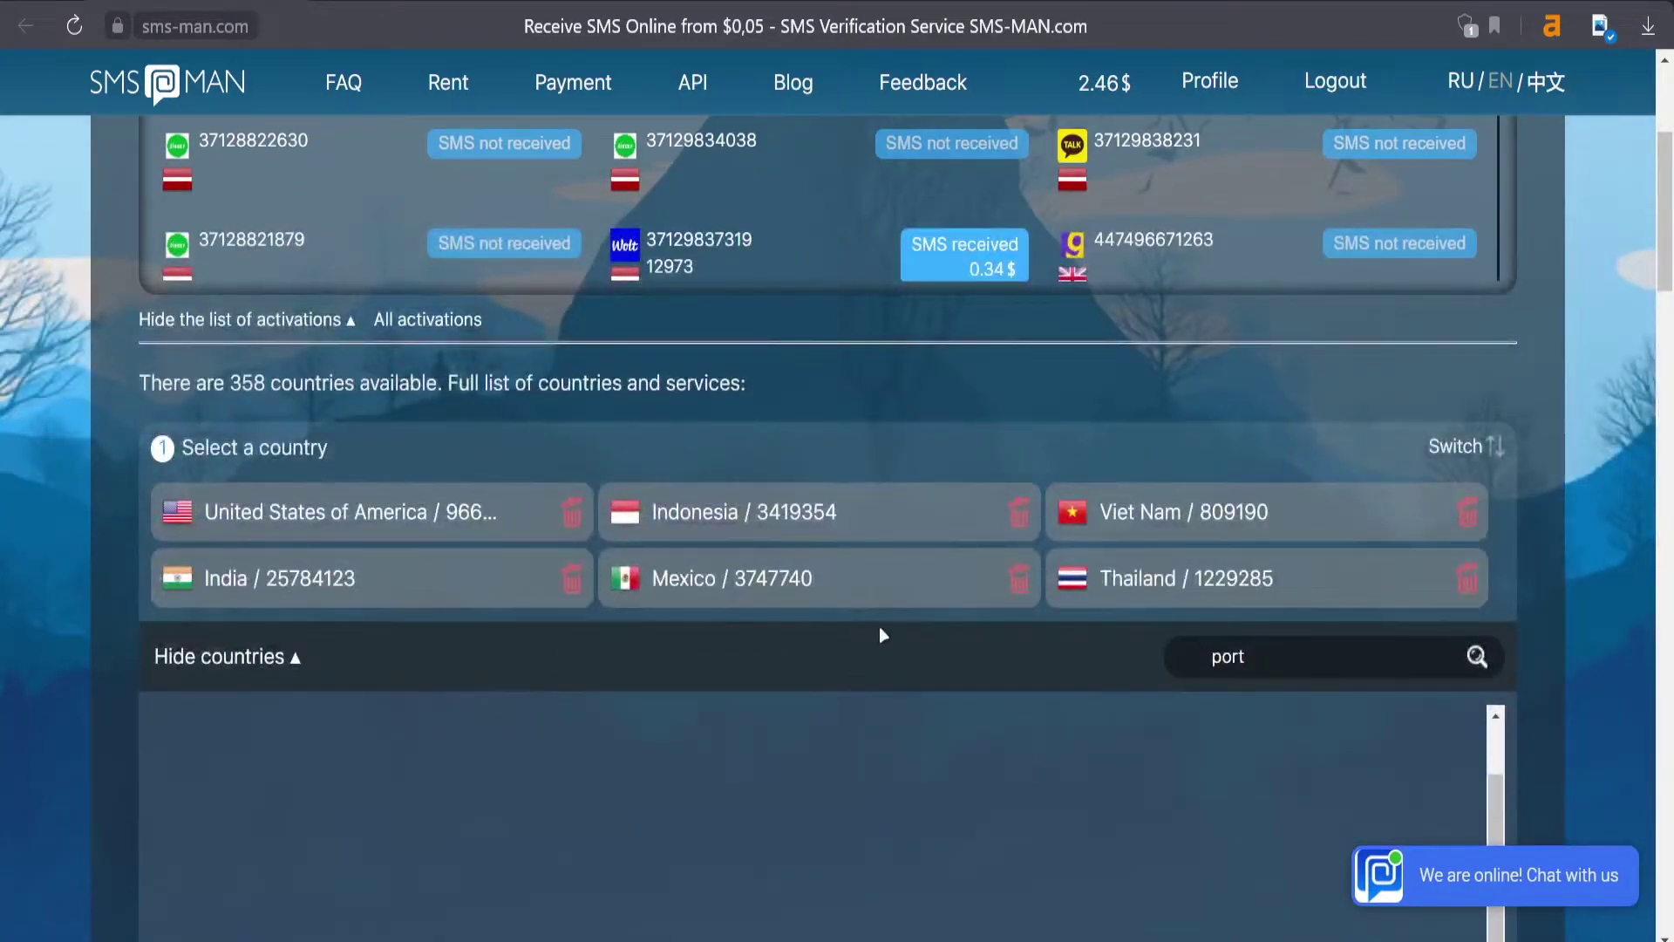
scroll(508, 598, "down", 5)
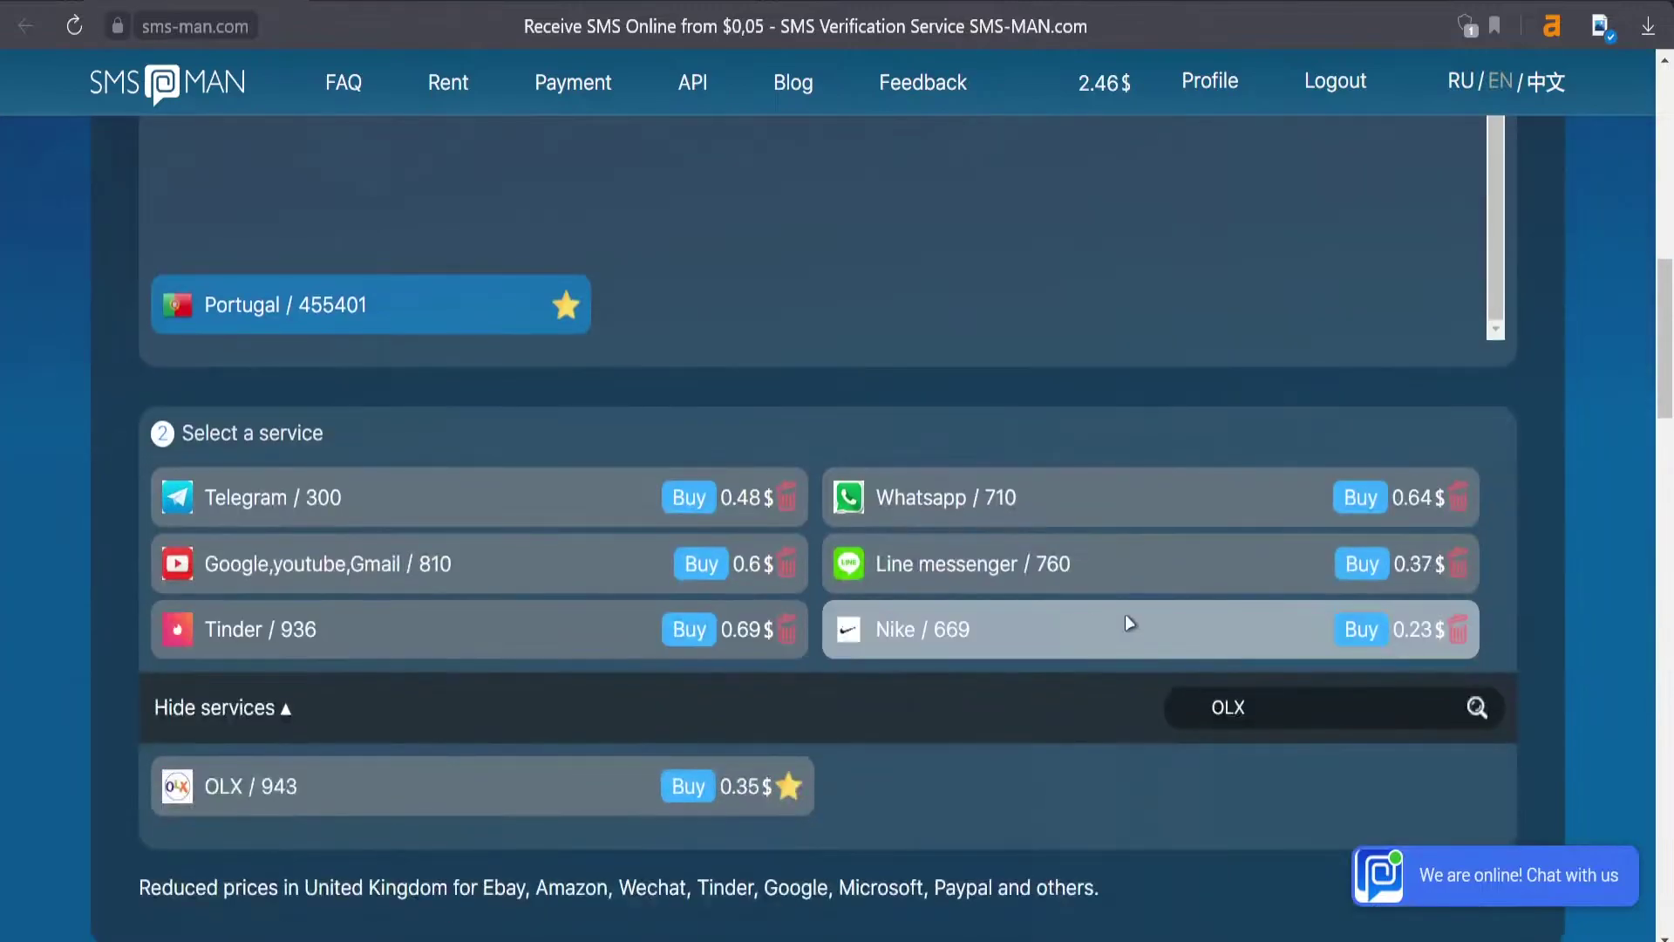
double_click(1305, 697)
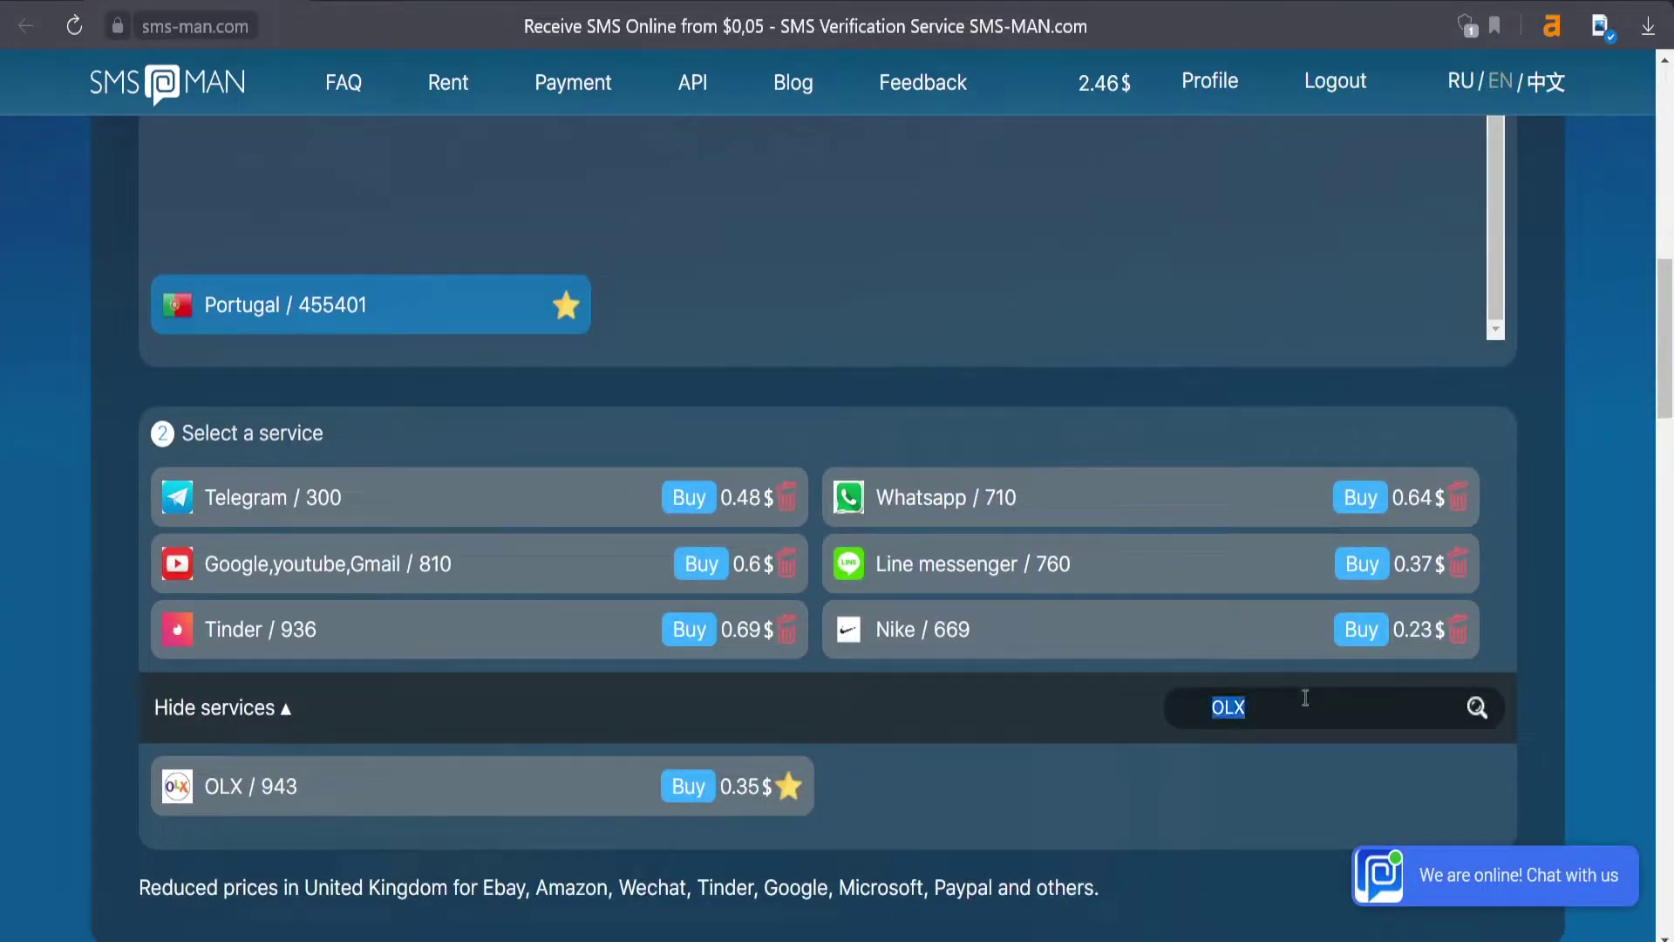
type("3")
type("фнз")
key("super+space")
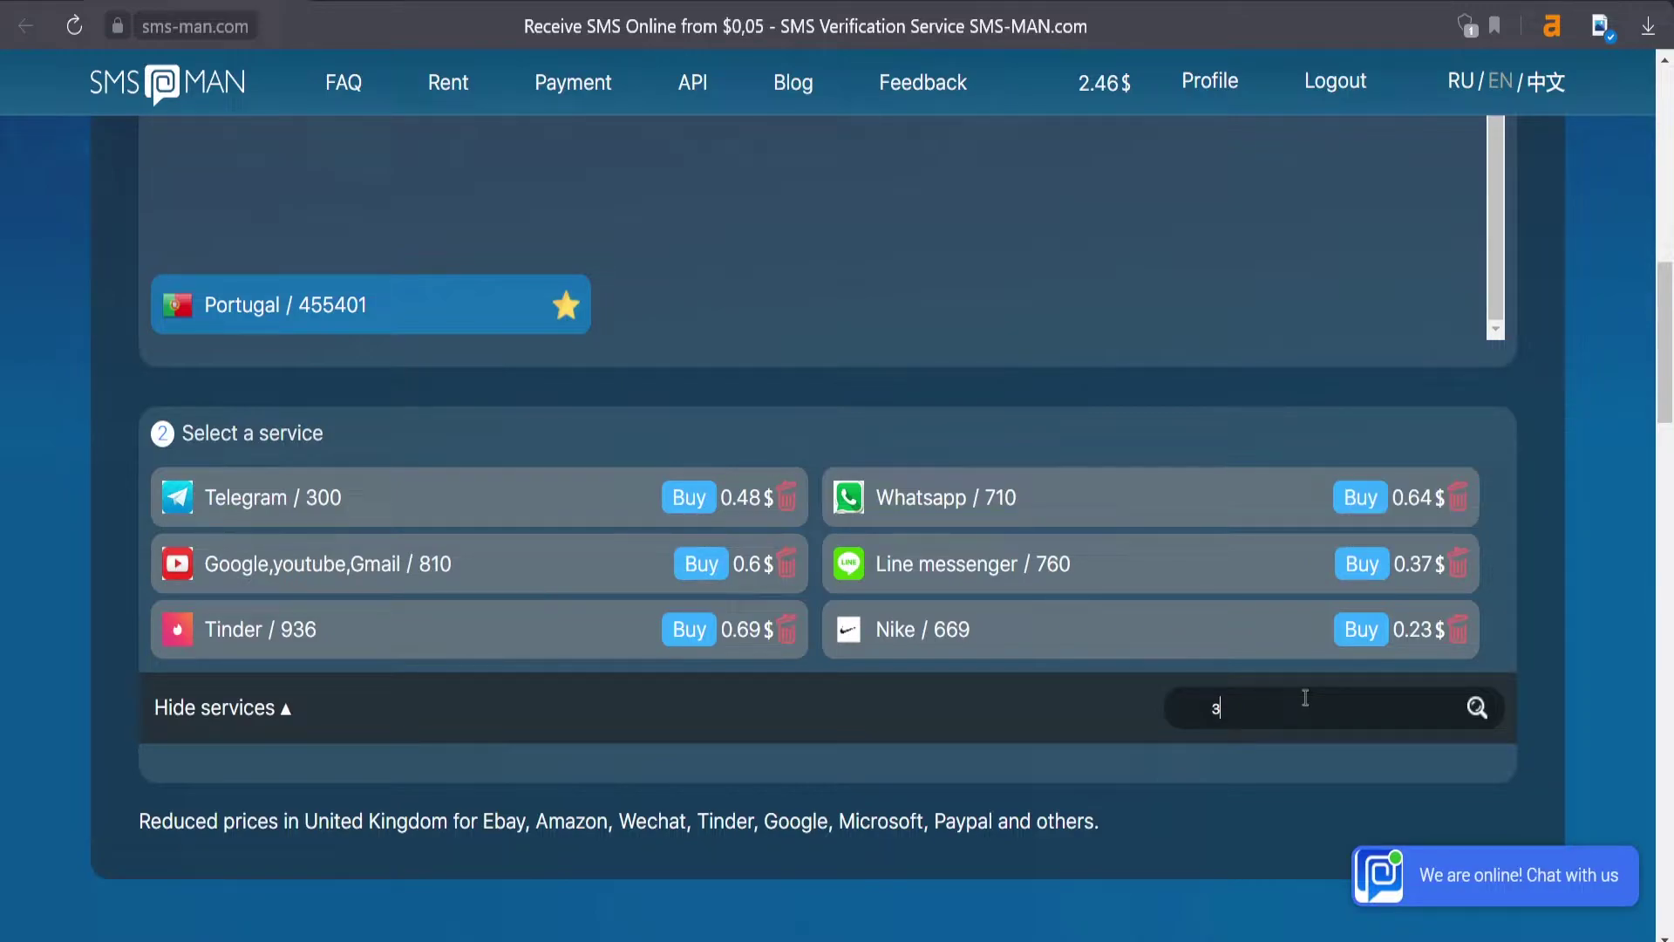
key("BackSpace")
Buy a Portuguese virtual number for PayPal and copy the new number.
scroll(1588, 390, "up", 10)
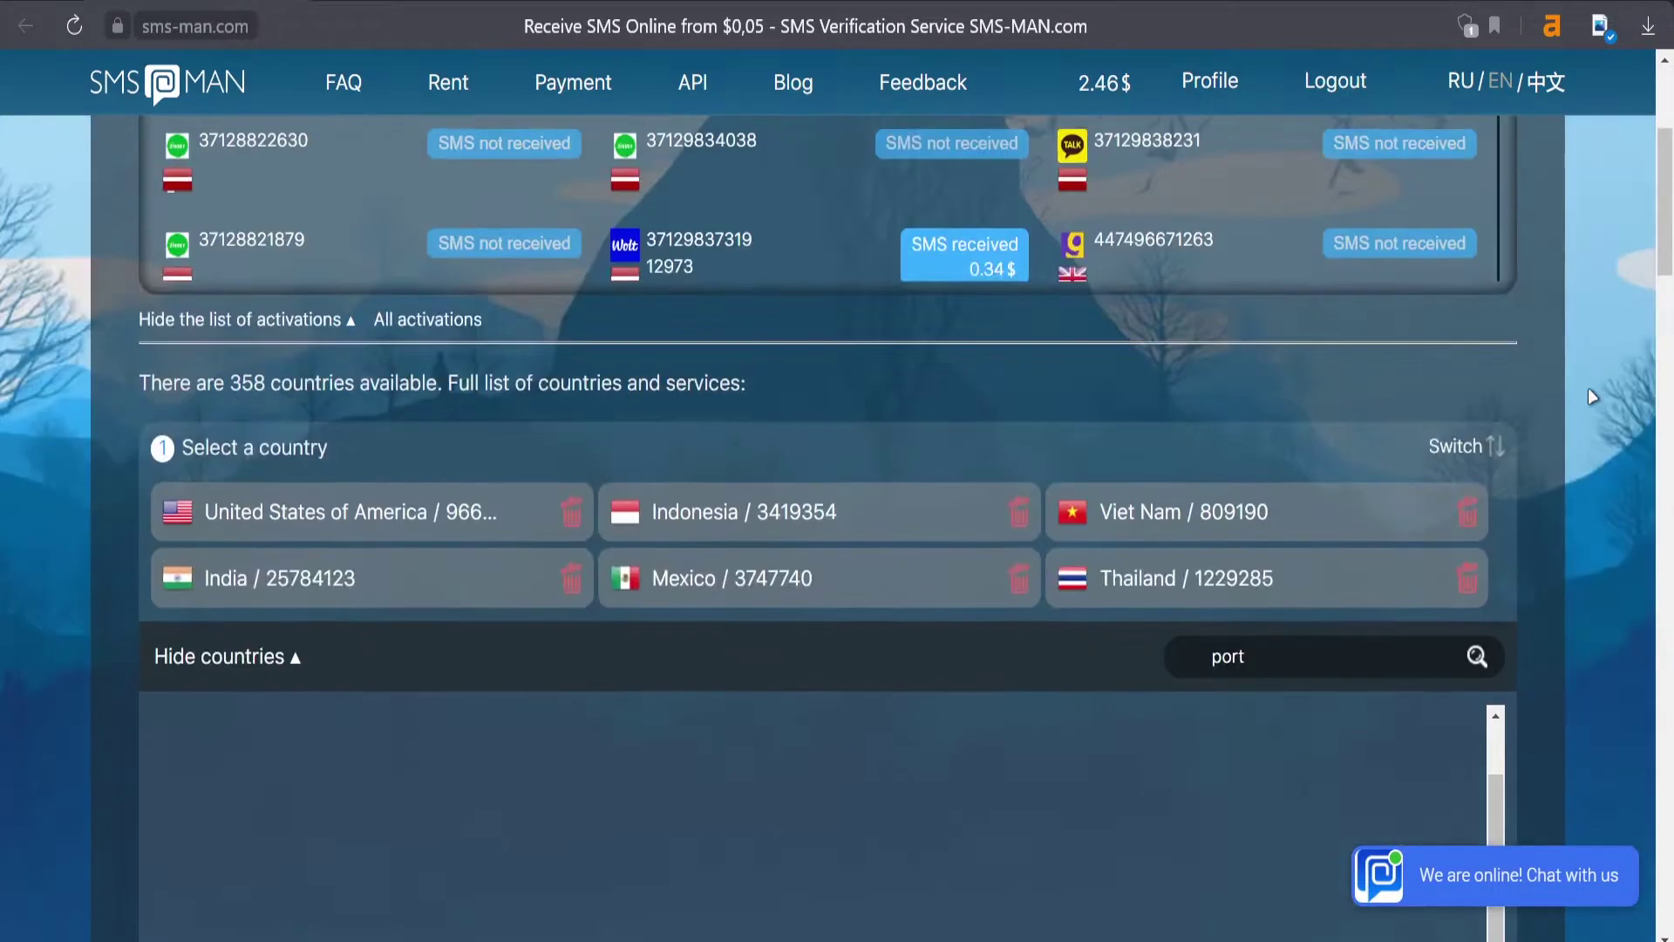
scroll(1590, 380, "down", 8)
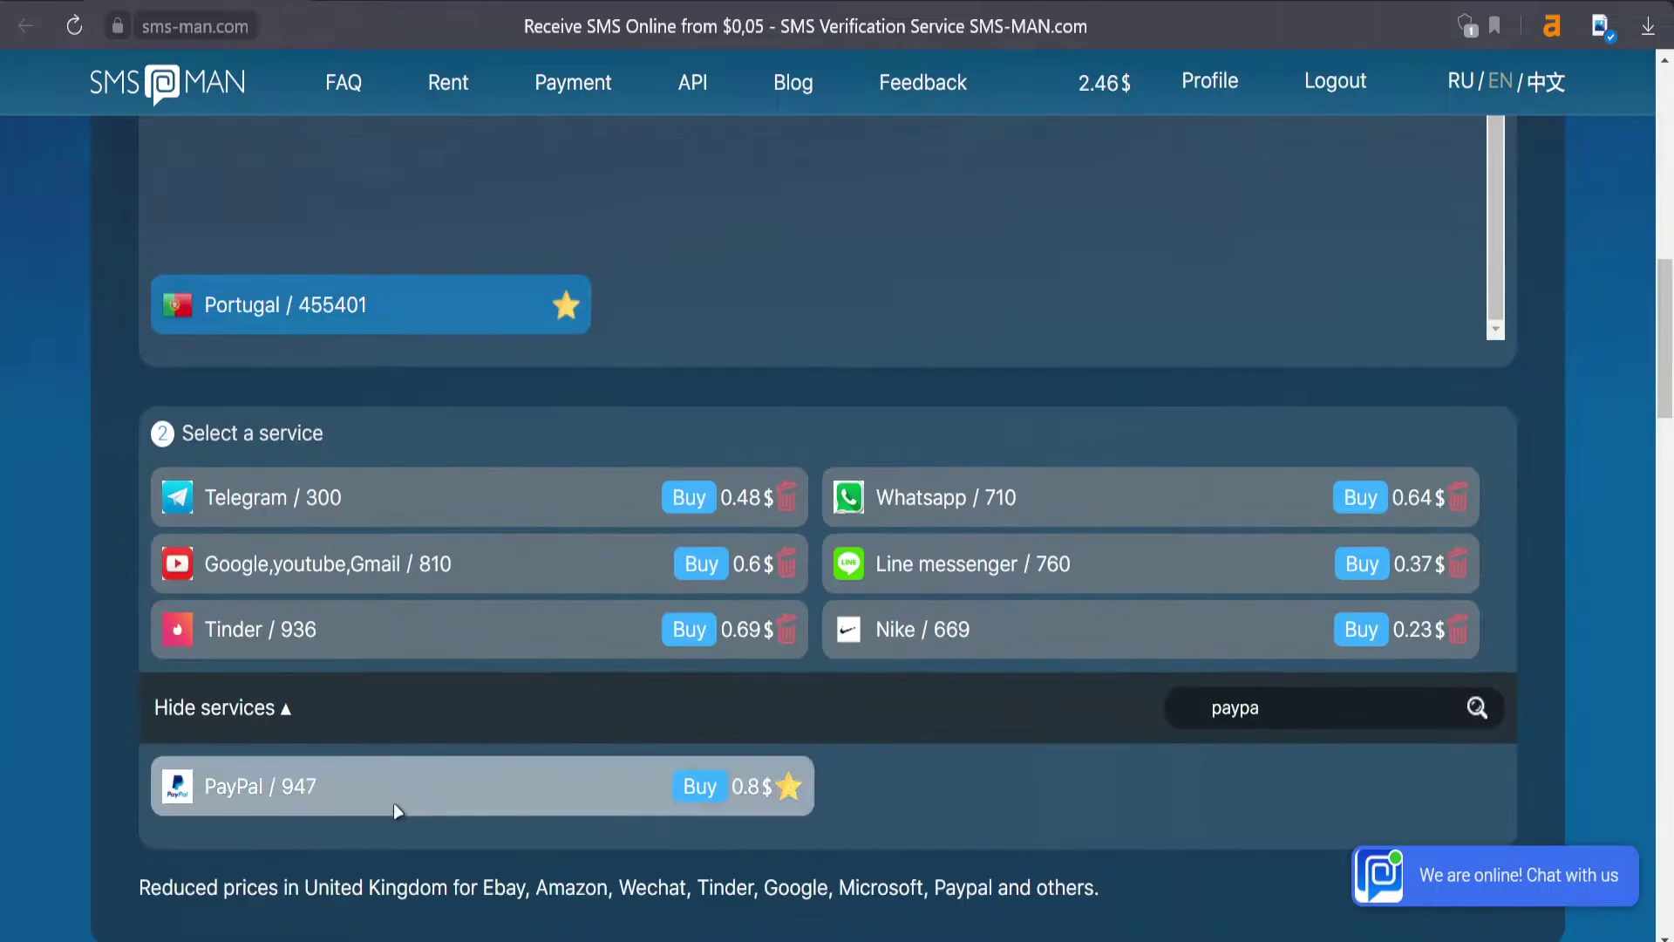
left_click(700, 787)
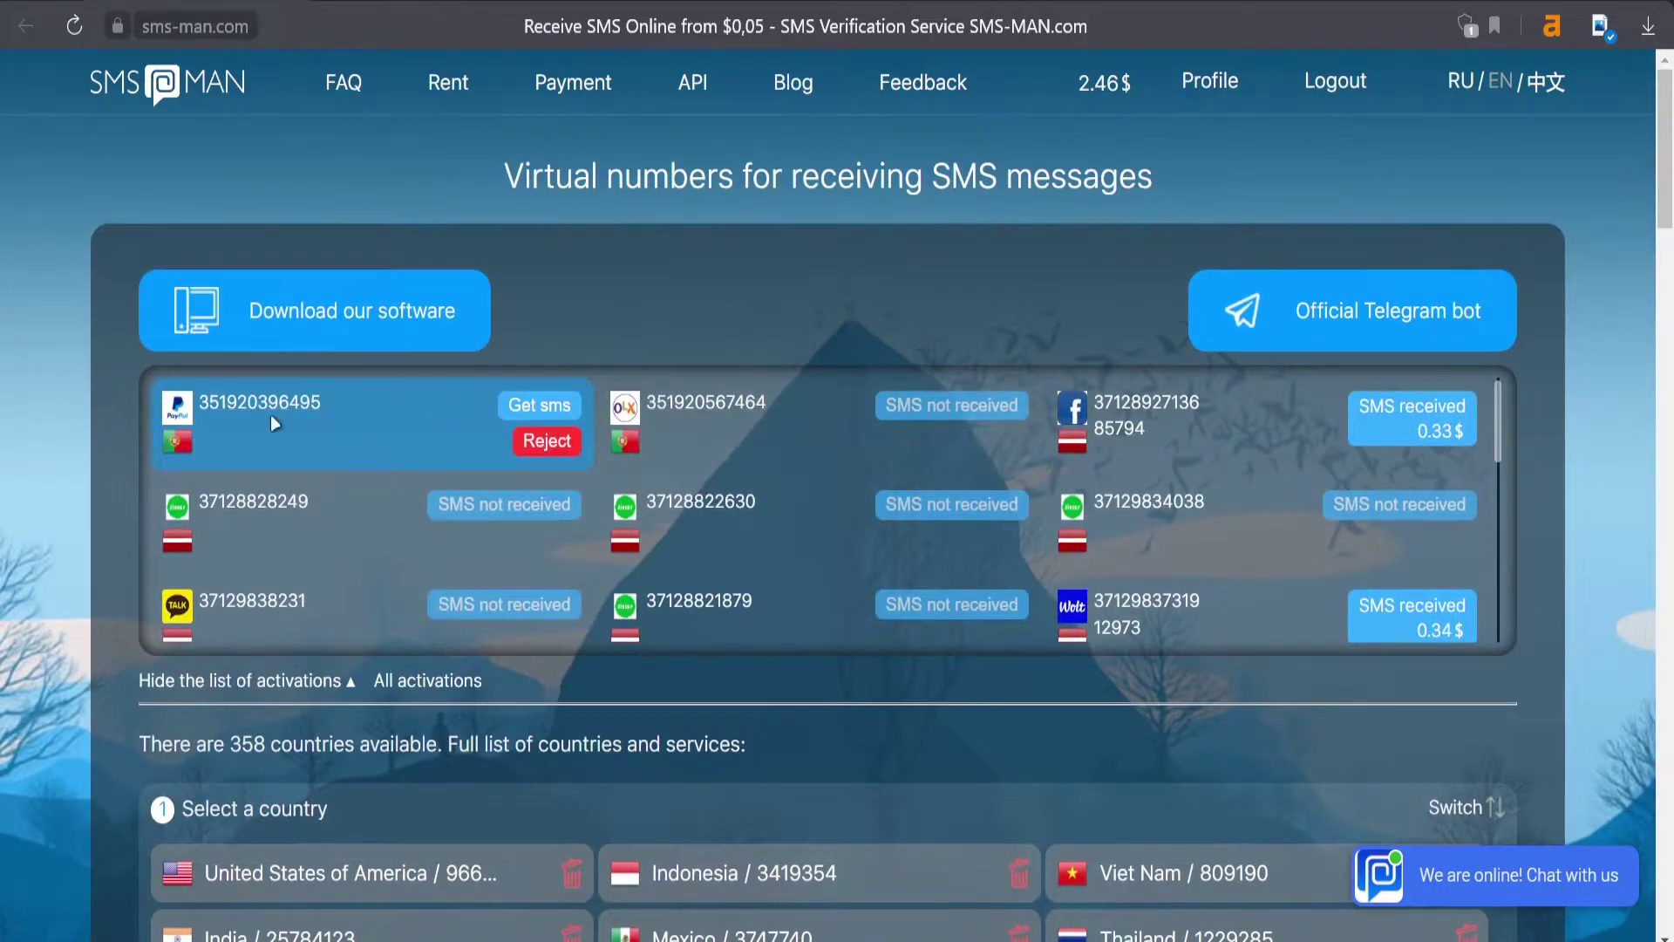
left_click(272, 410)
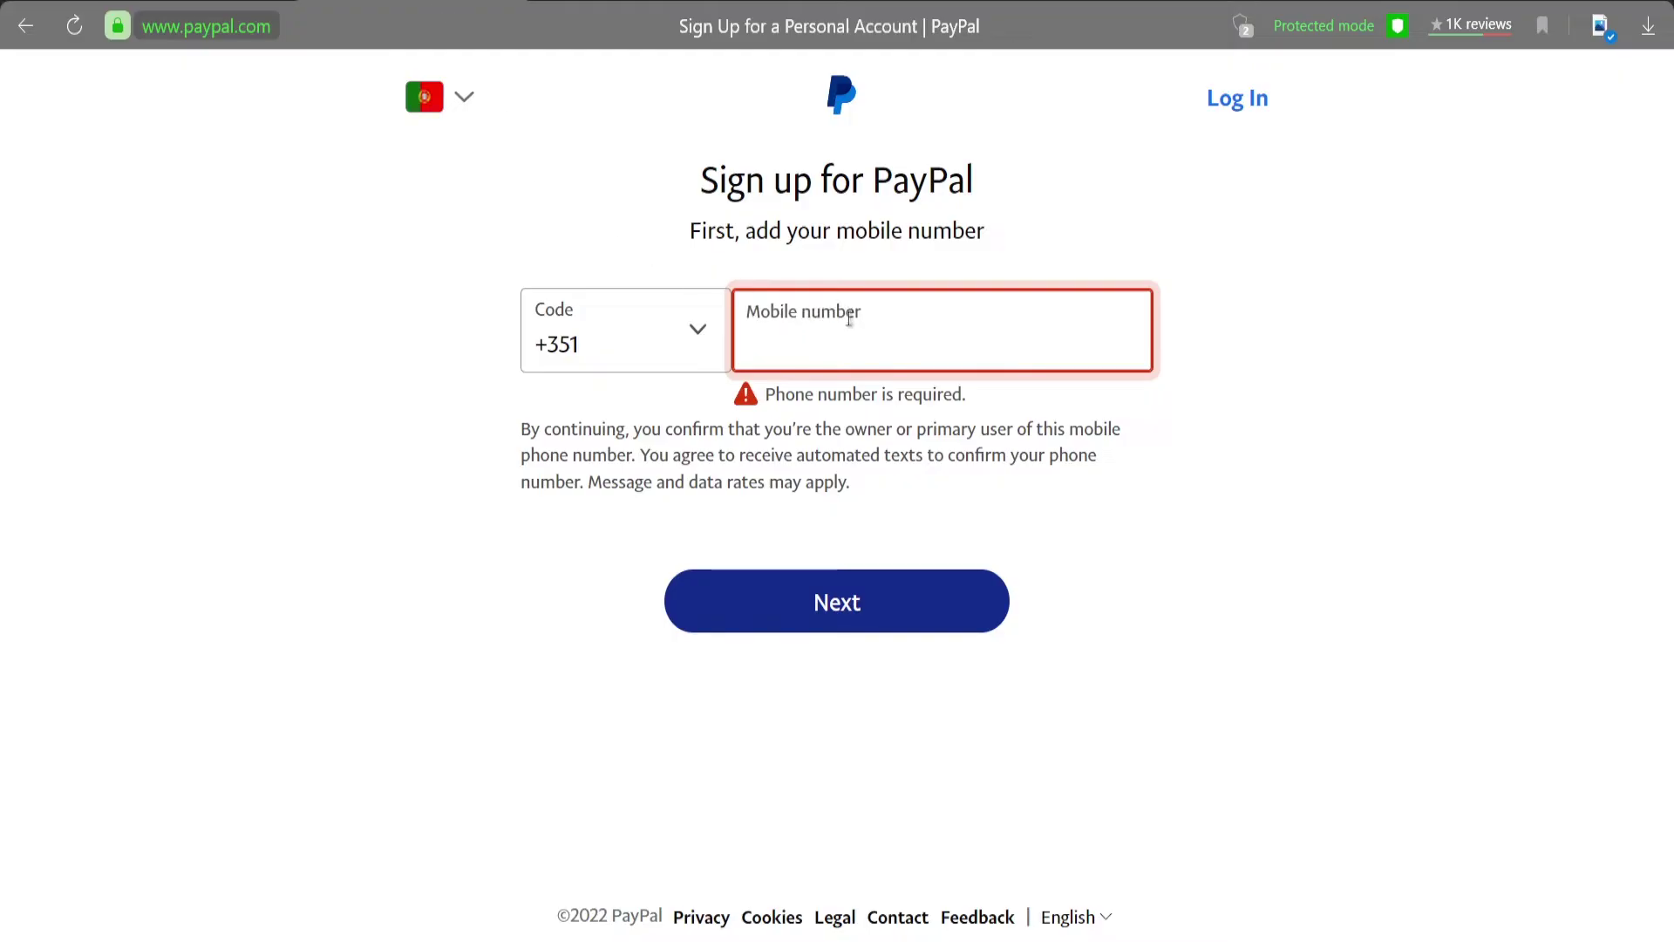
Paste the rented number into Mobile number, strip the duplicated 351 prefix, and submit it.
key("ctrl+v")
left_click(778, 341)
key("shift+Home")
key("BackSpace")
left_click(1172, 397)
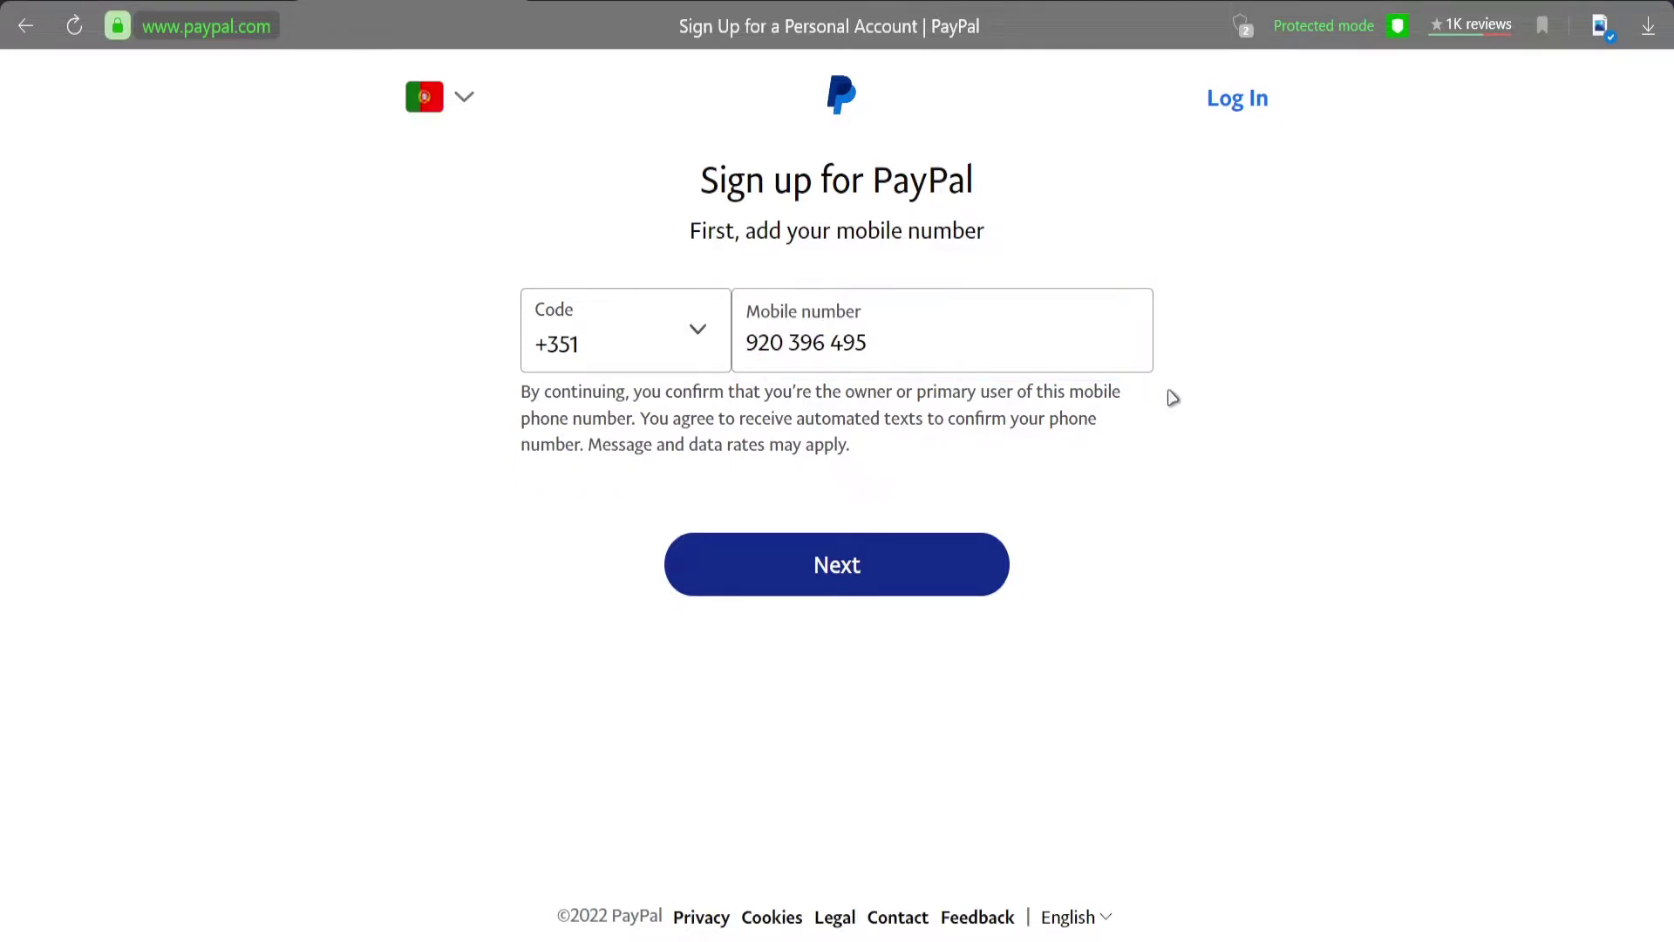
left_click(950, 557)
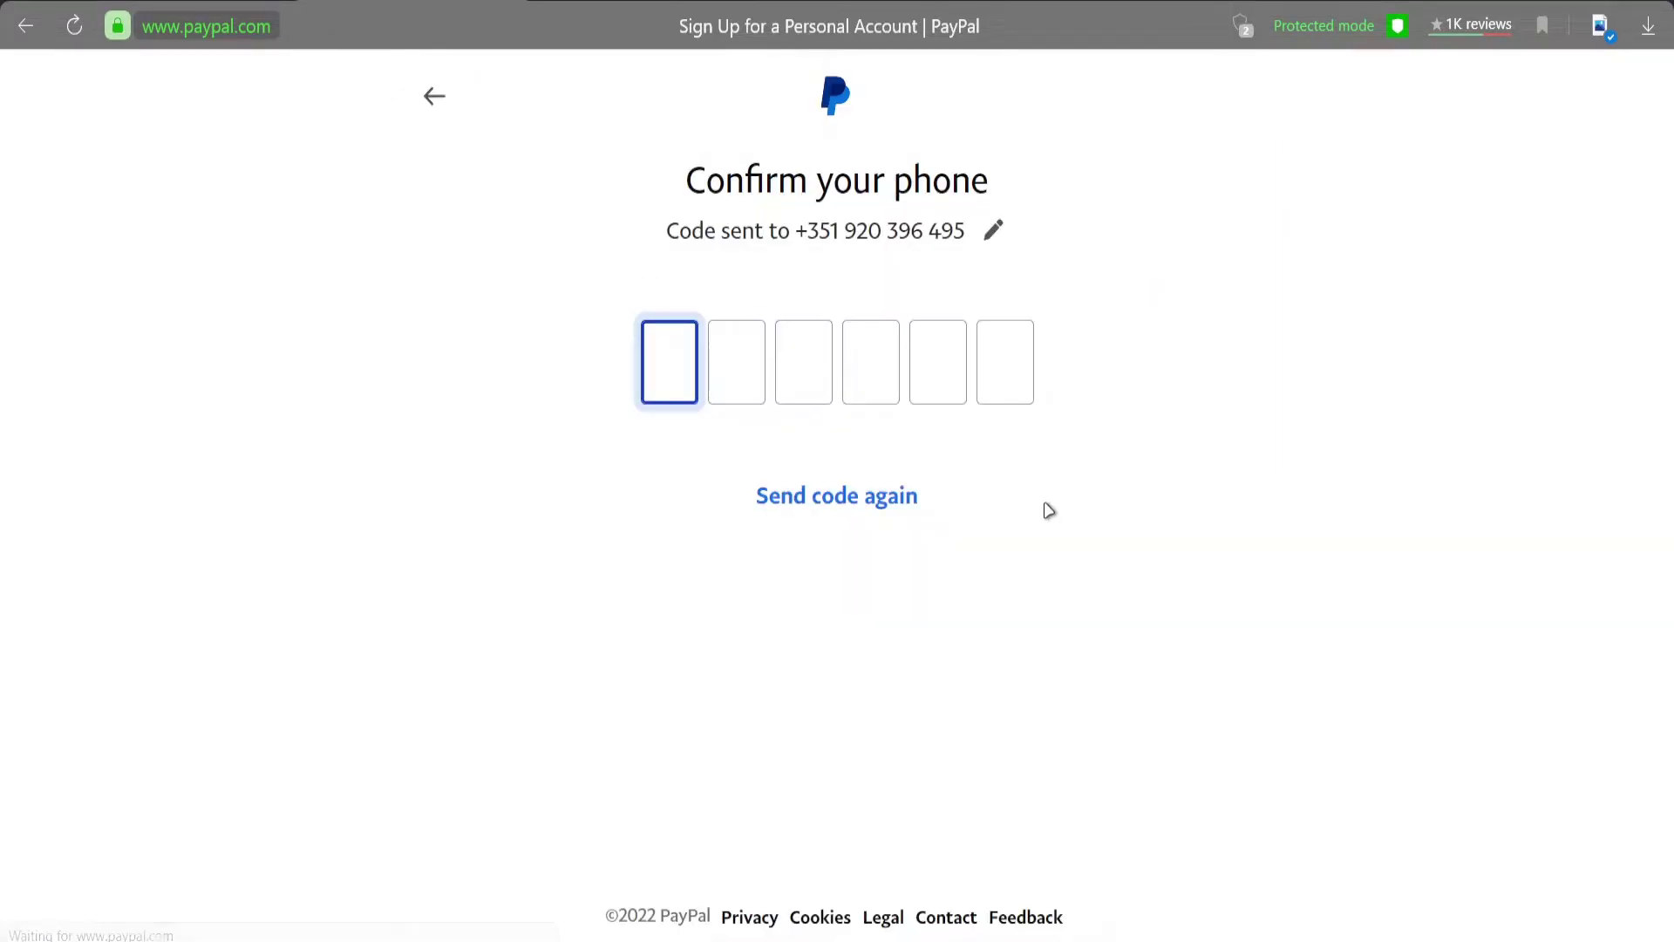
left_click(244, 4)
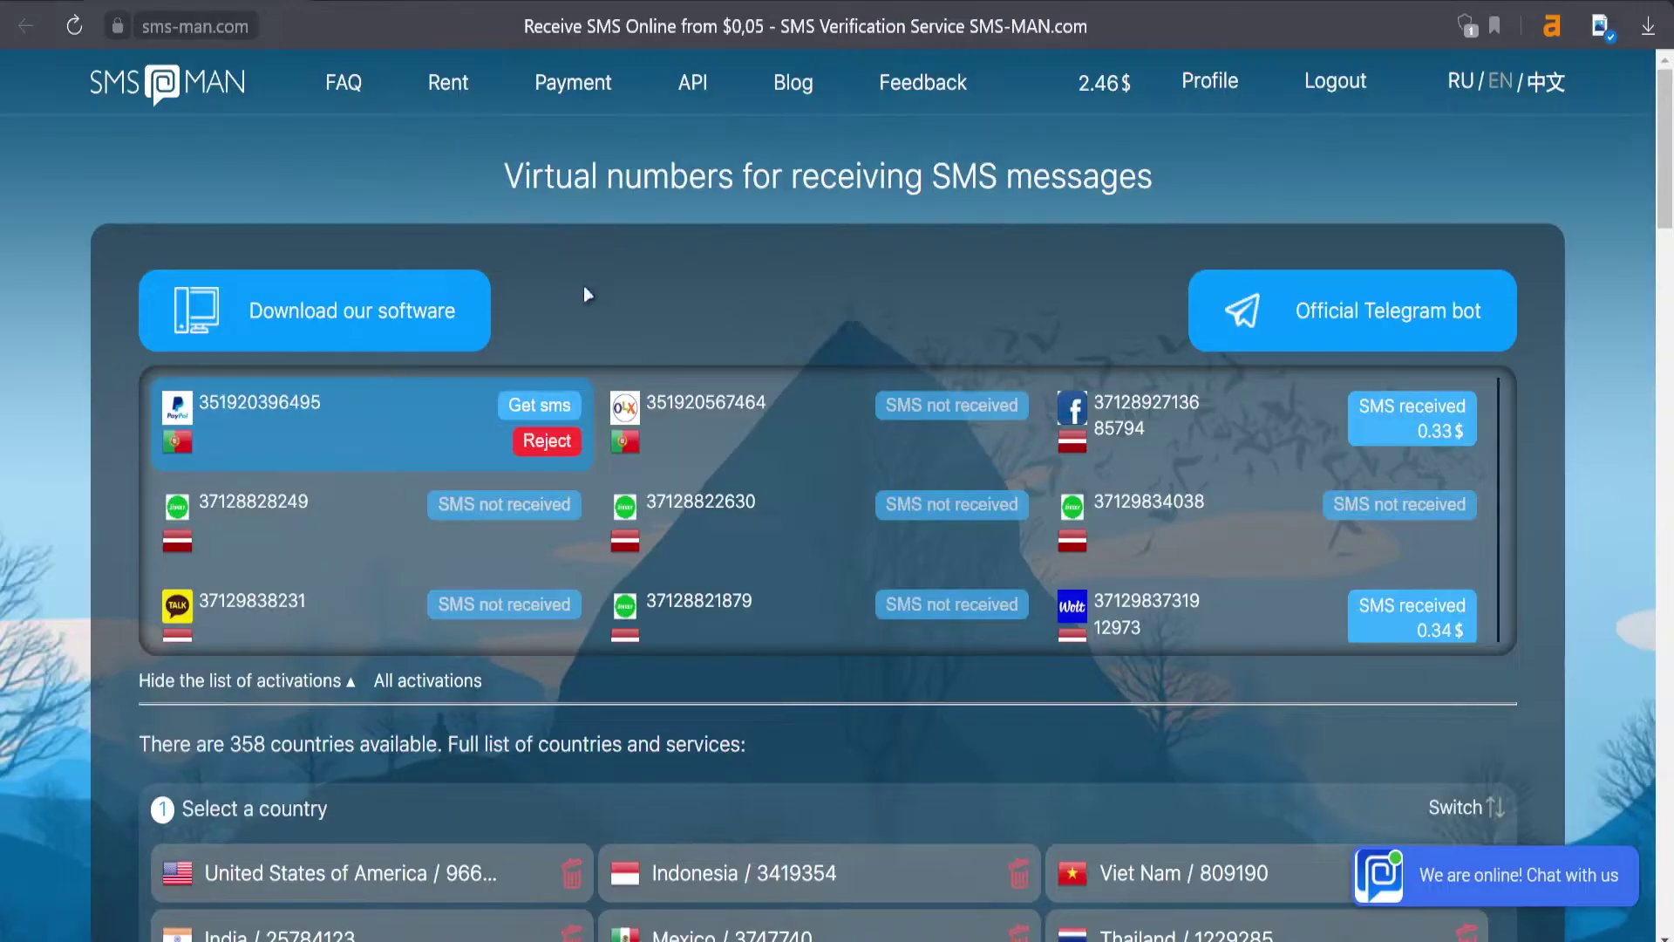
Retrieve PayPal's SMS code in SMS-MAN after a retry and paste it into PayPal's confirmation boxes.
left_click(543, 403)
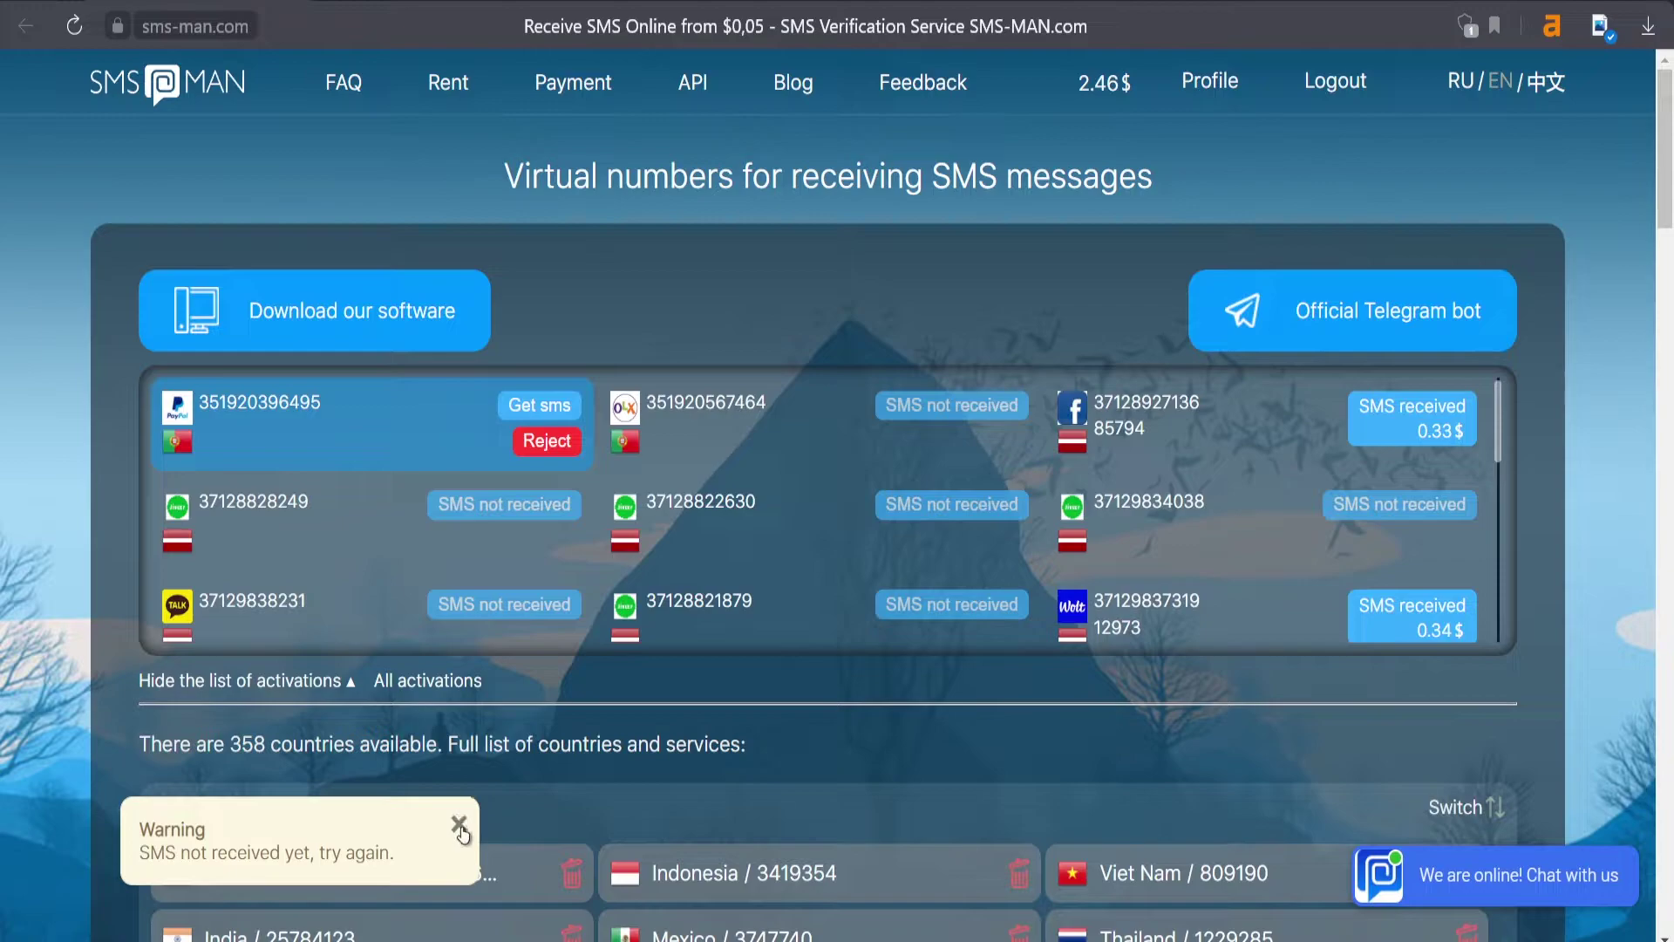
left_click(459, 824)
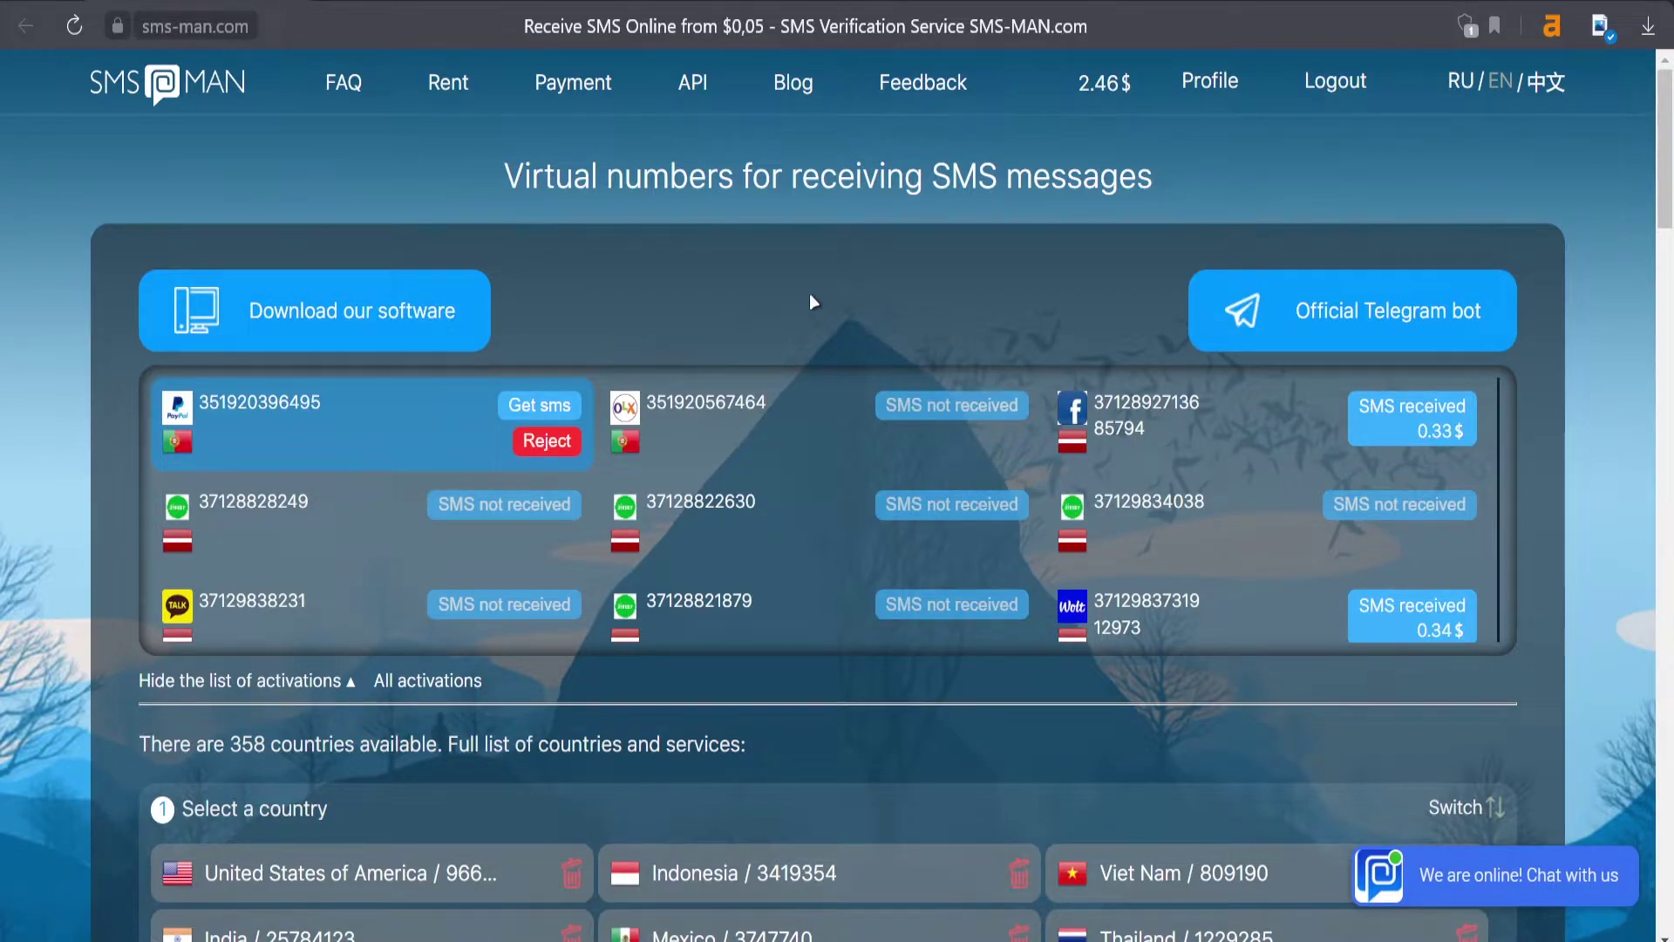
left_click(545, 406)
left_click(243, 436)
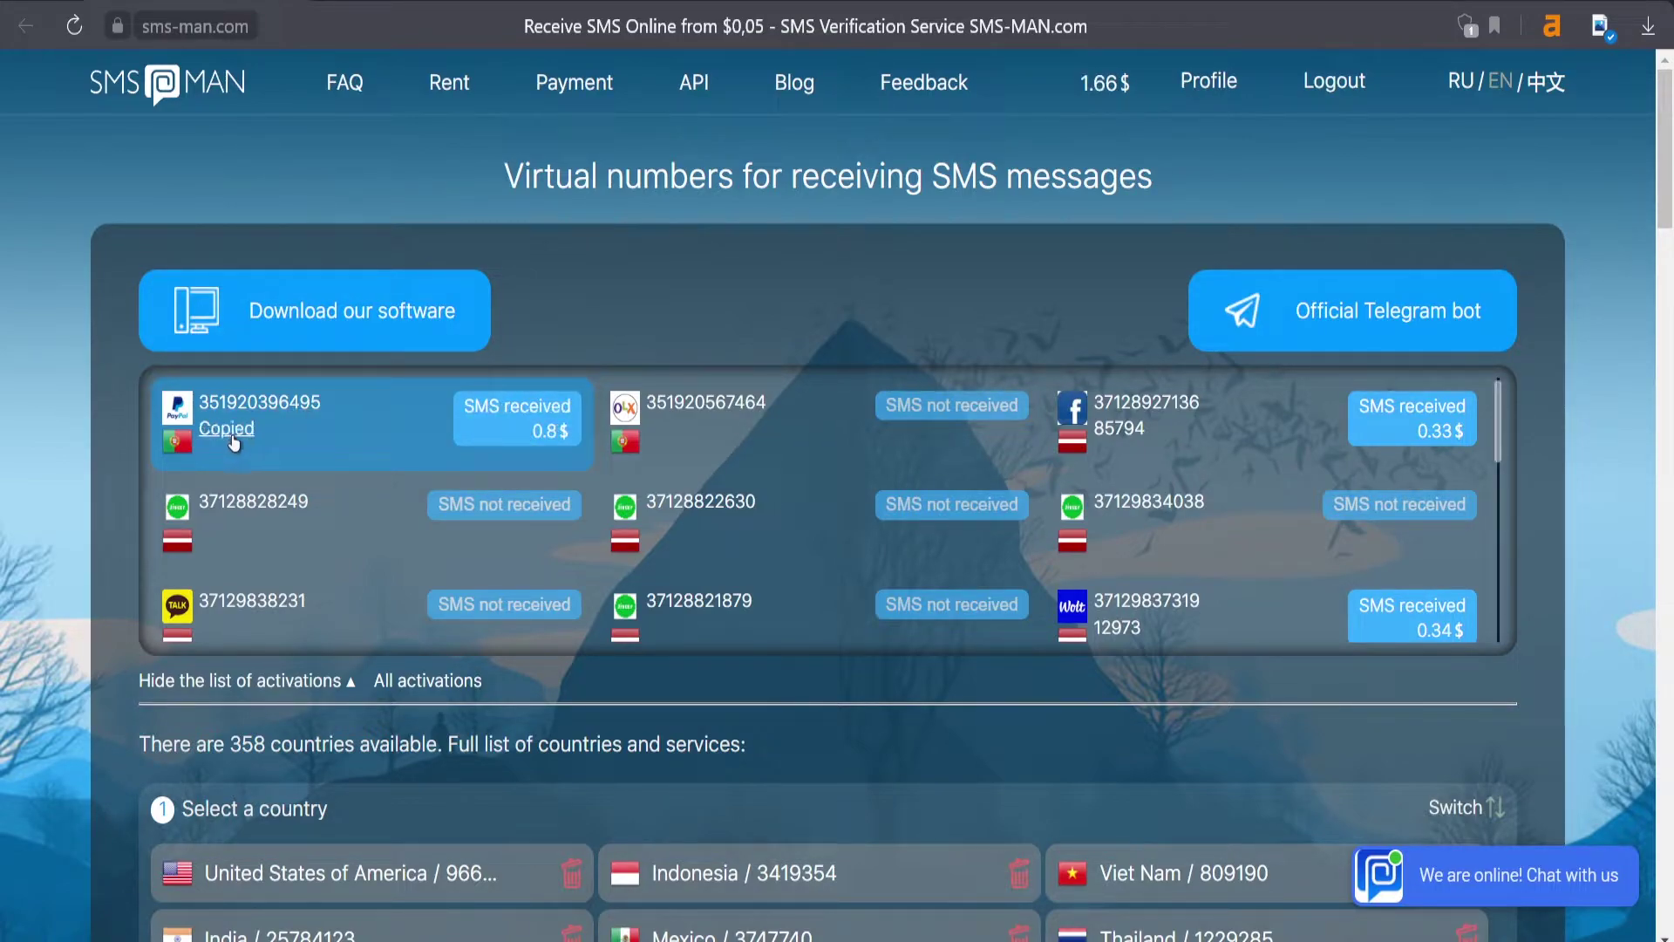
key("alt+Tab")
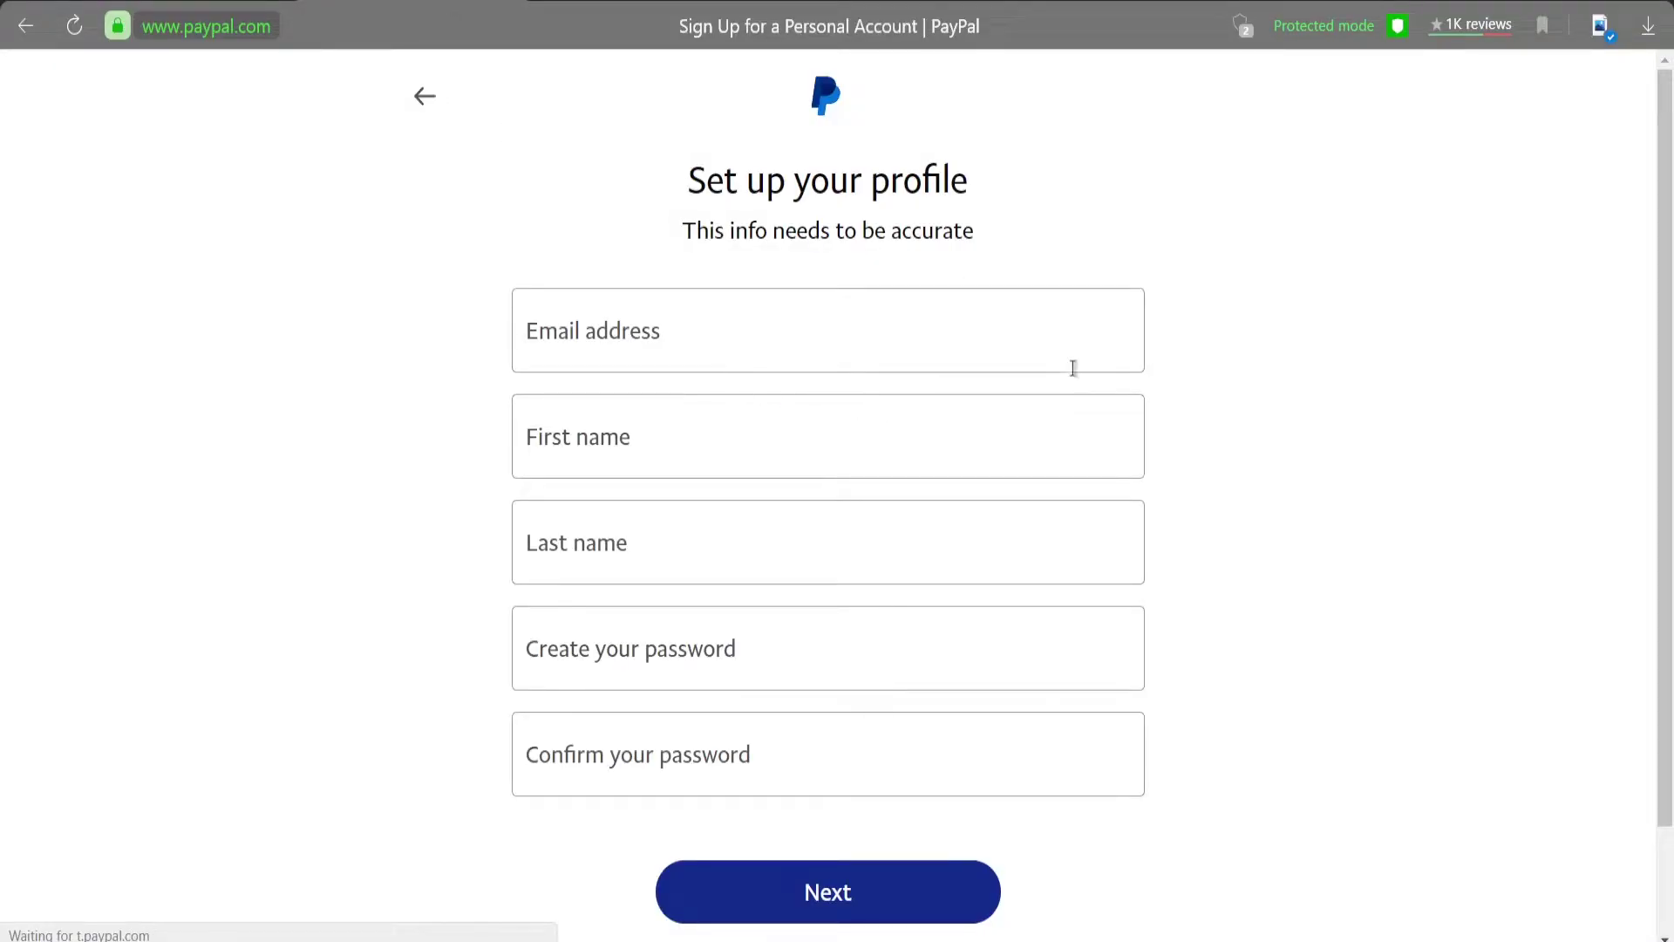
Autofill the e-mail address and first and last names from saved details.
left_click(1041, 342)
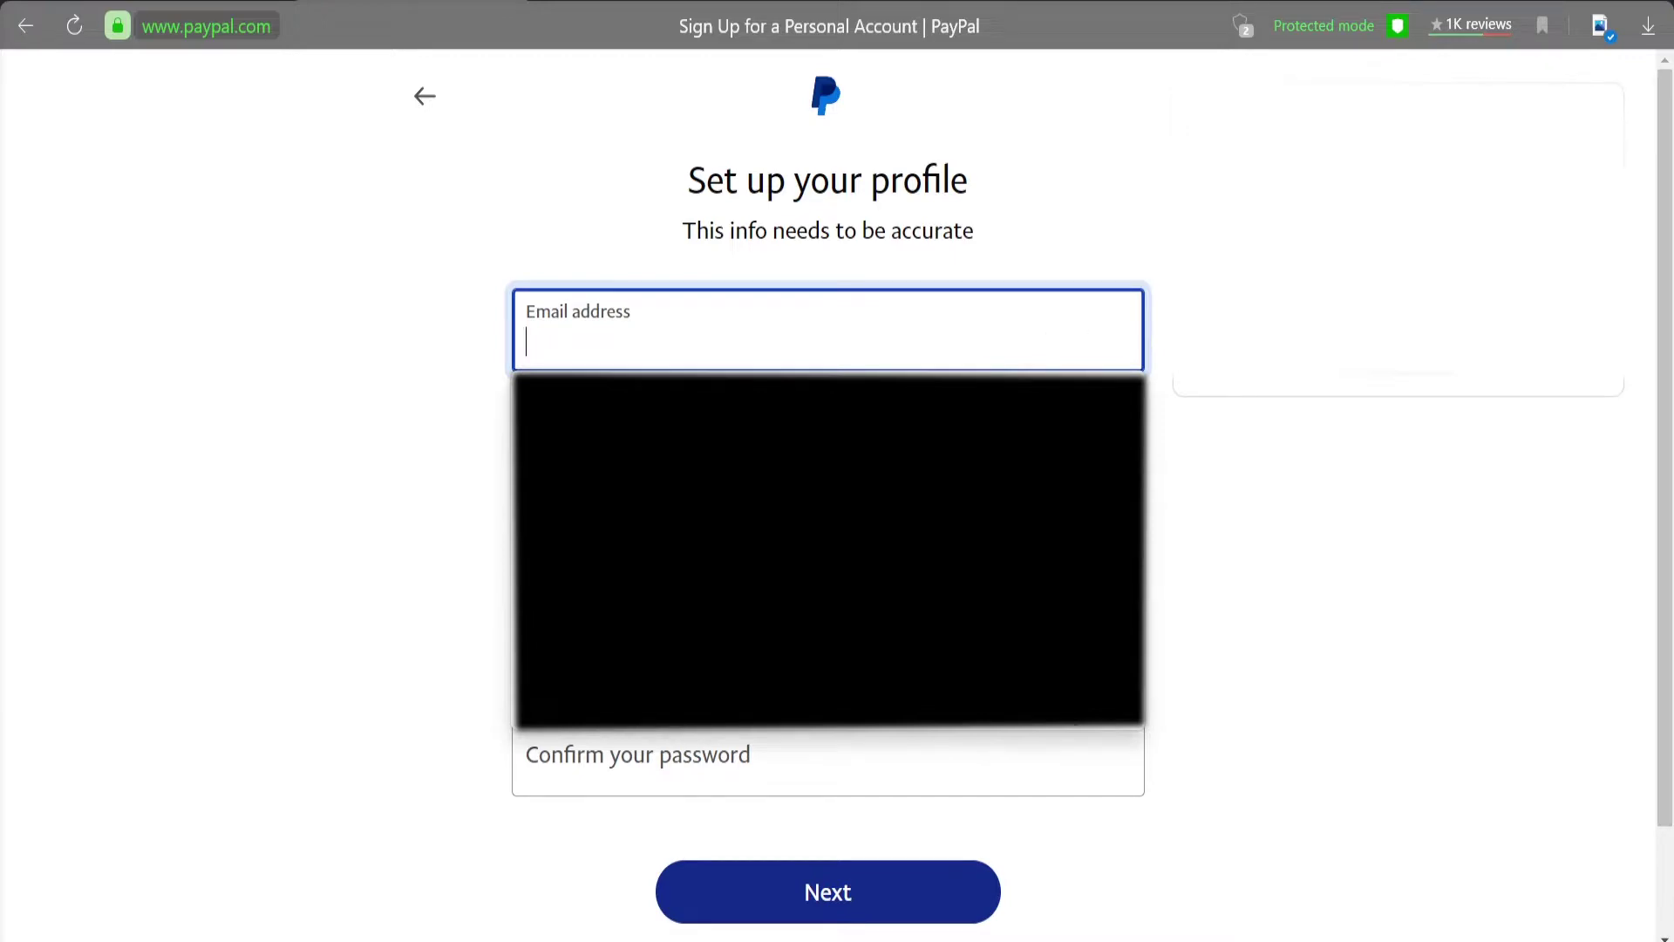
left_click(965, 328)
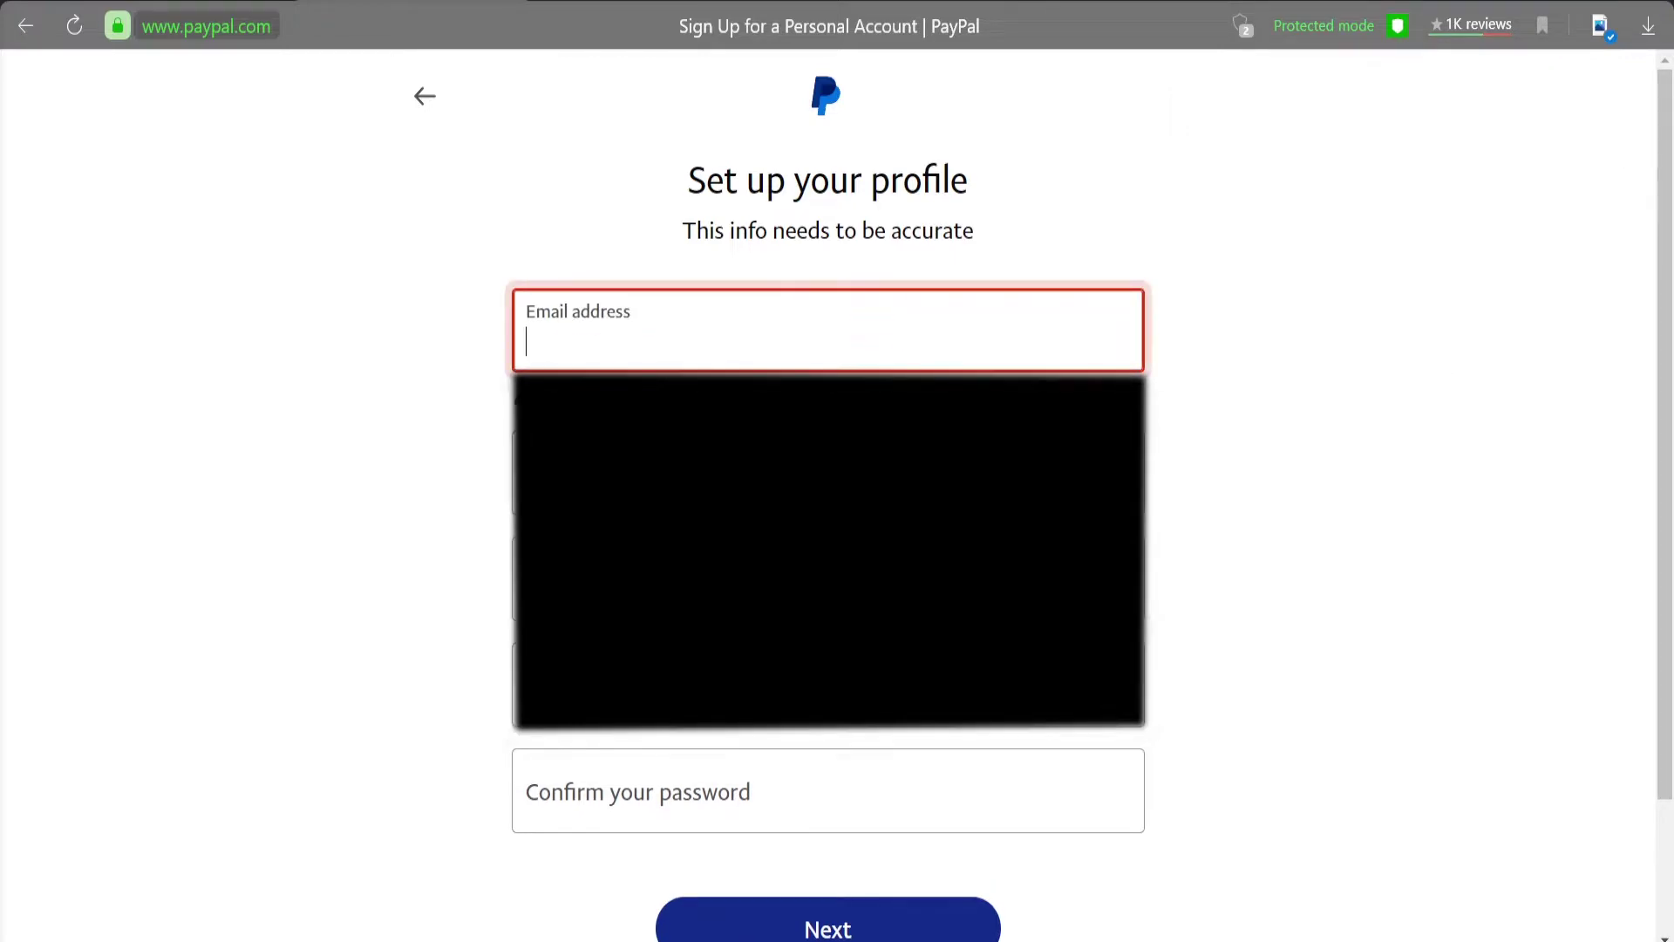
left_click(867, 467)
Enter and confirm the account password, then submit the profile details.
left_click(912, 683)
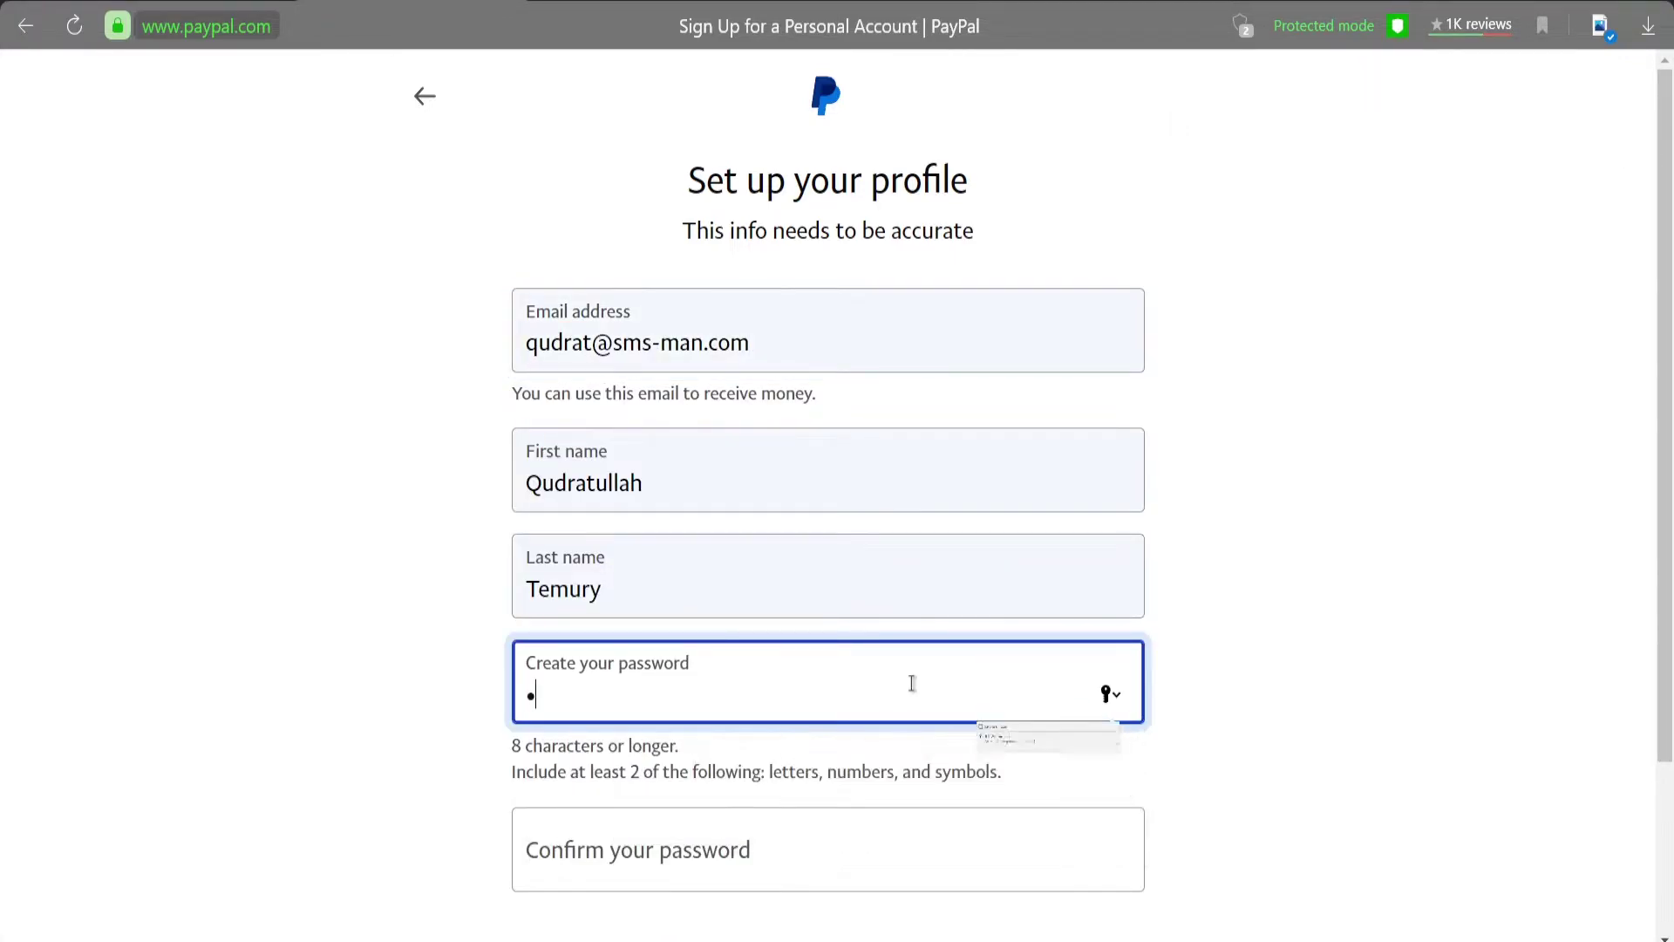
type("•••••••••")
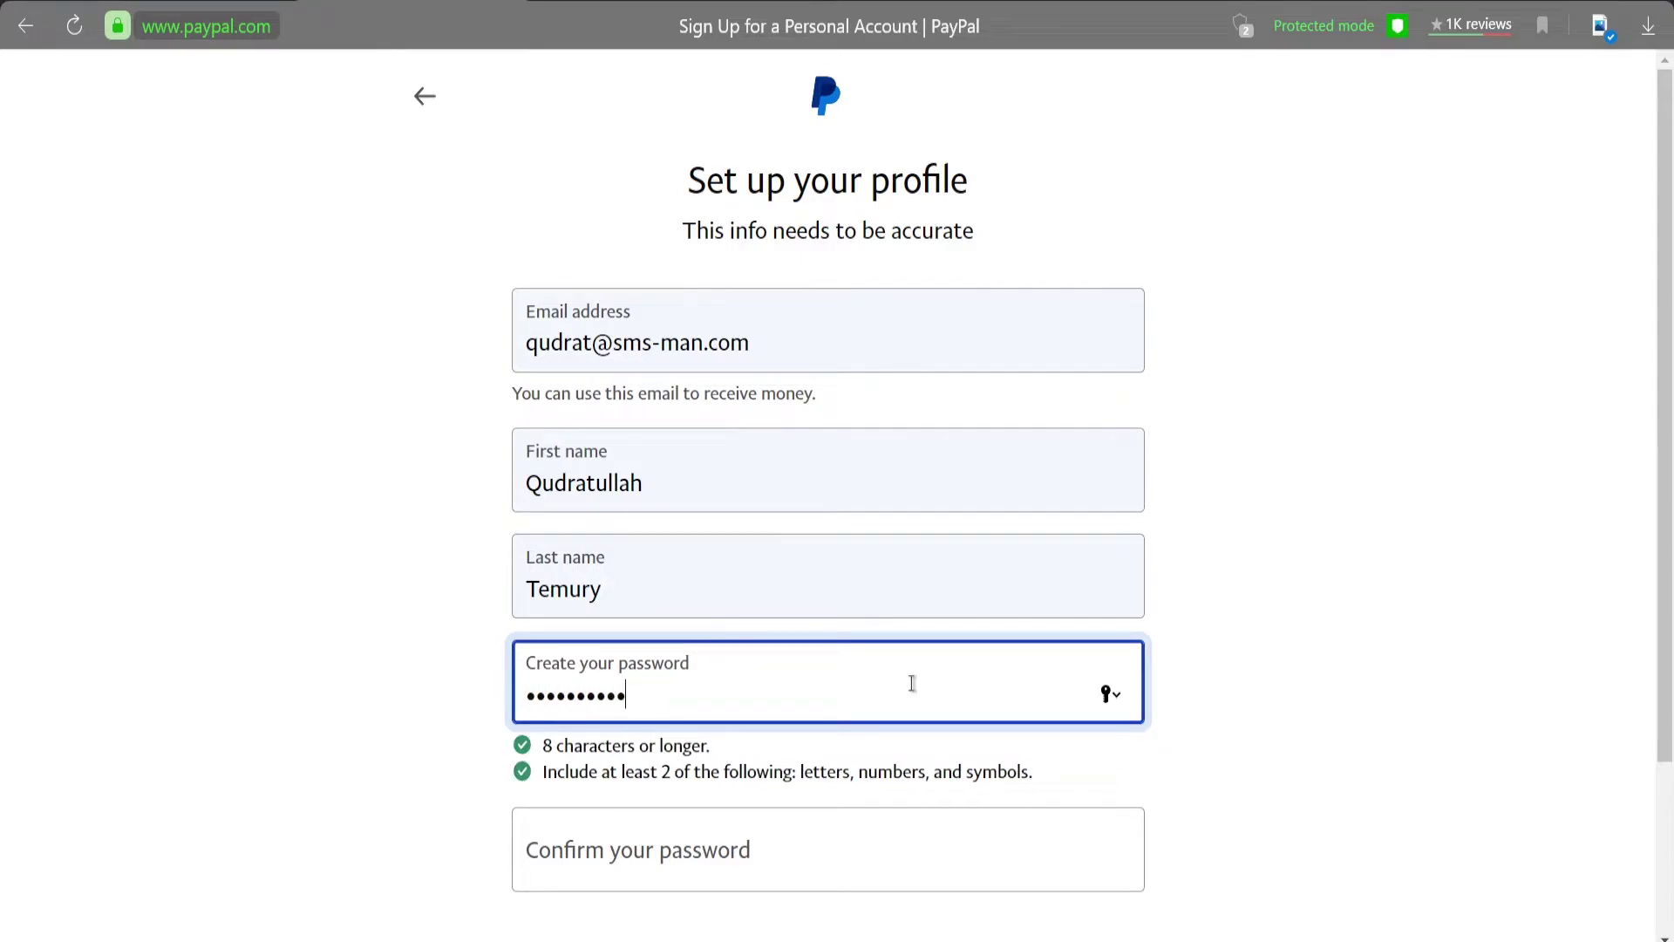
key("Tab")
type("••••")
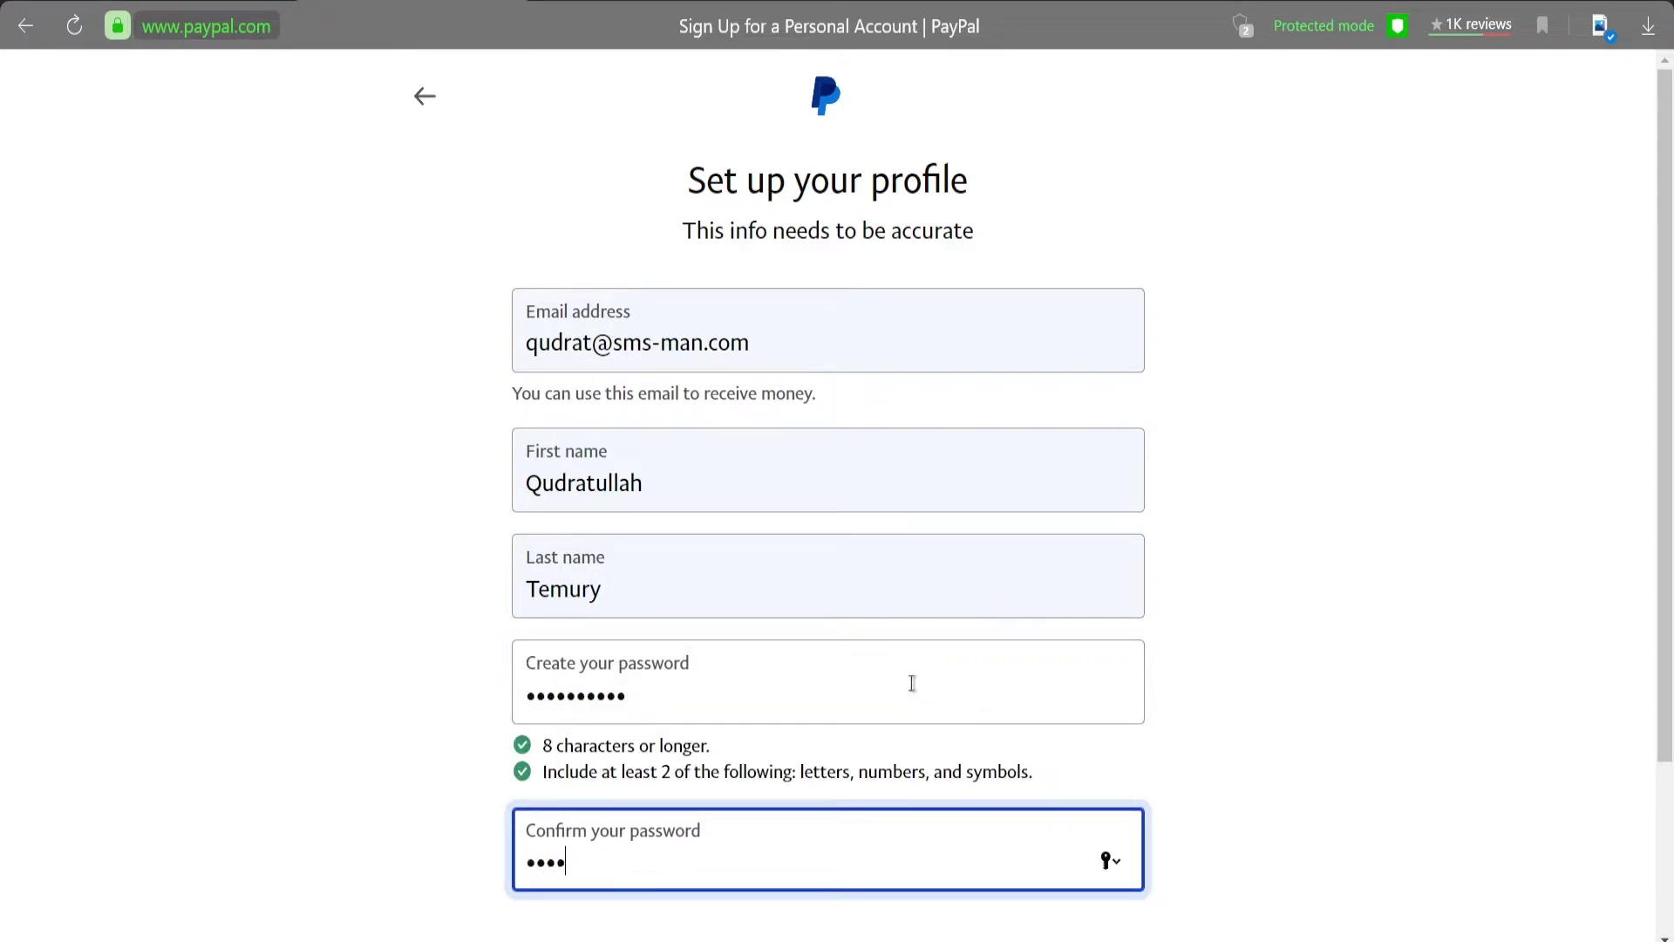
type("••••••")
scroll(1285, 662, "down", 3)
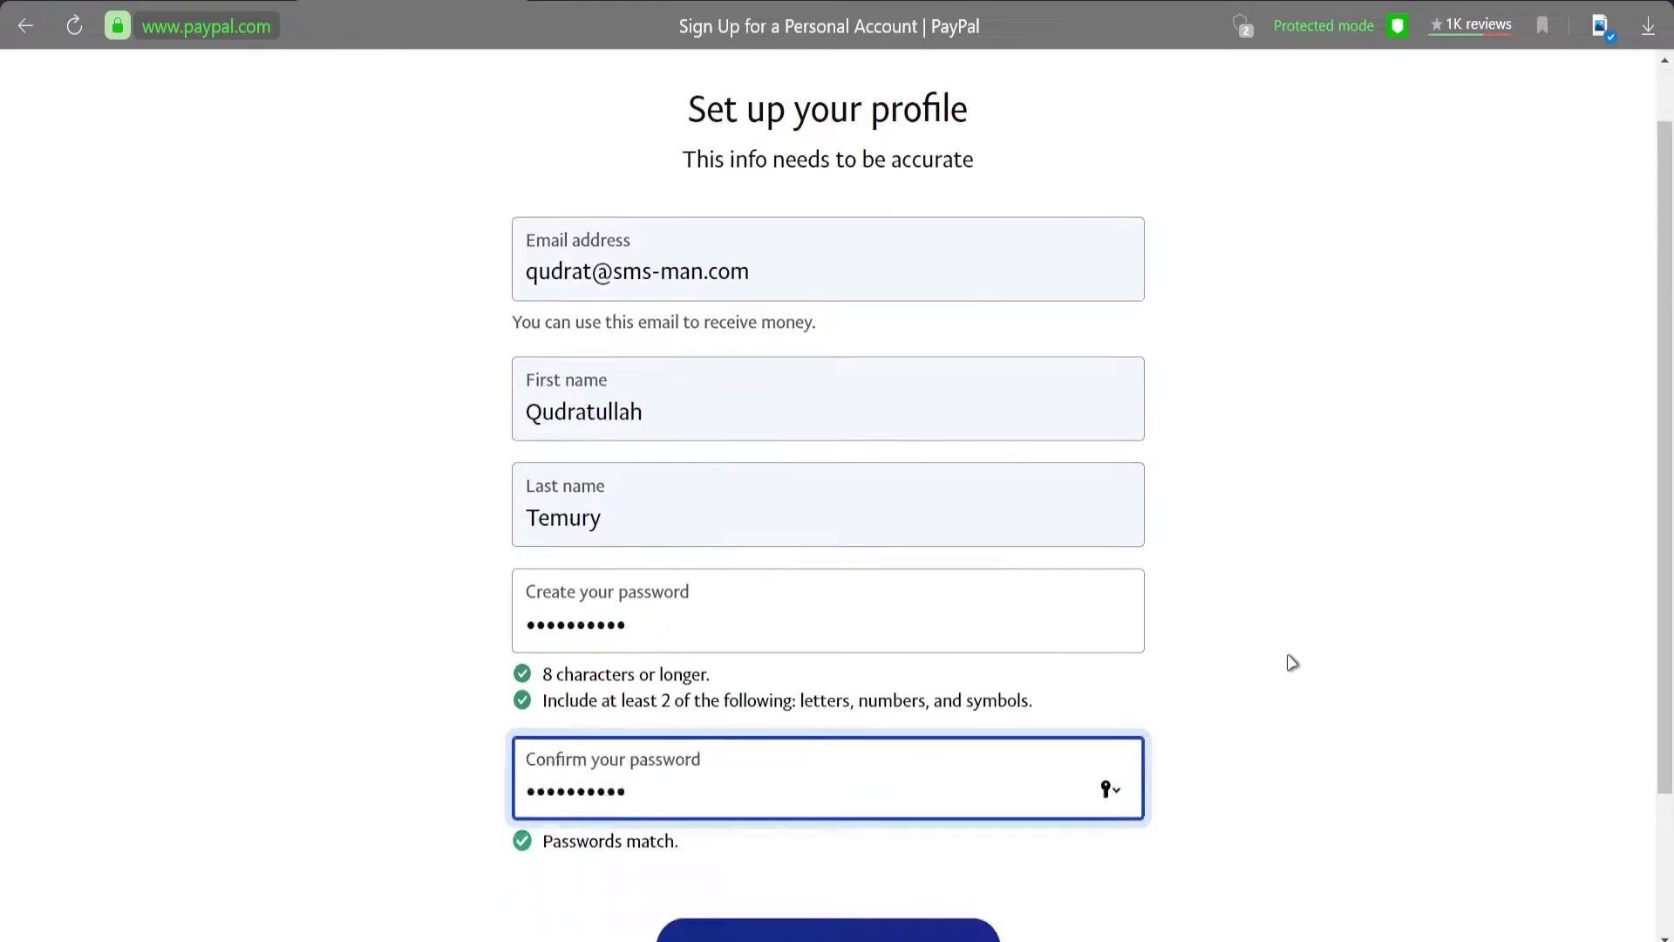
left_click(863, 788)
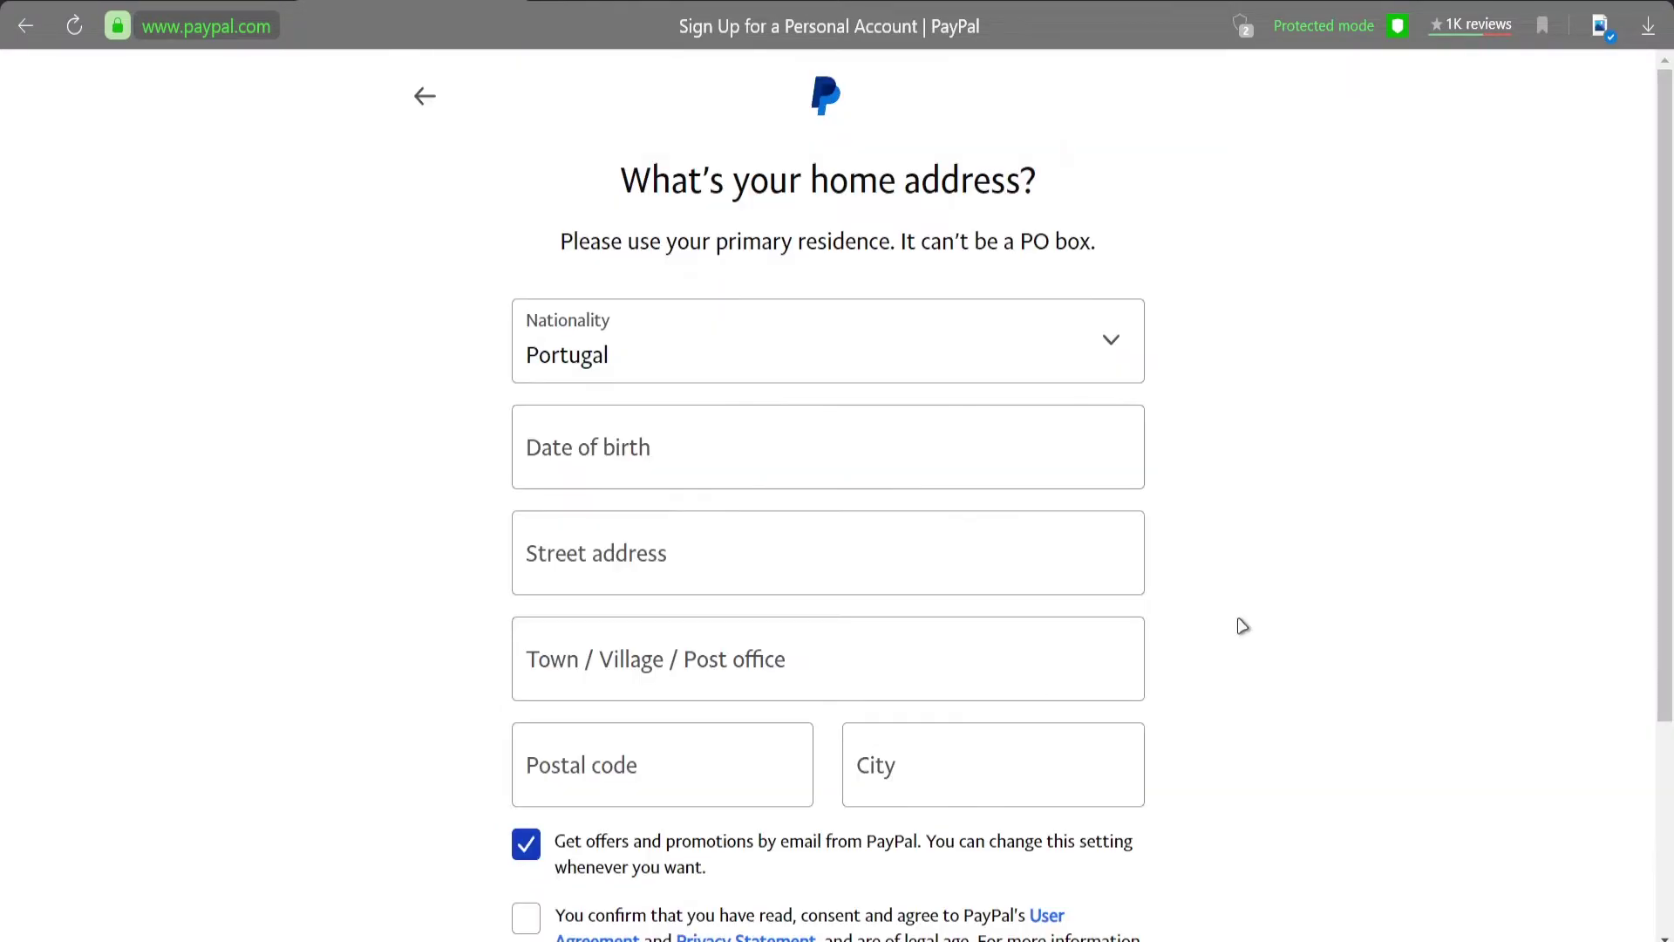
Enter date of birth 07/07/199 in the home address form and open a new browser tab.
left_click(931, 449)
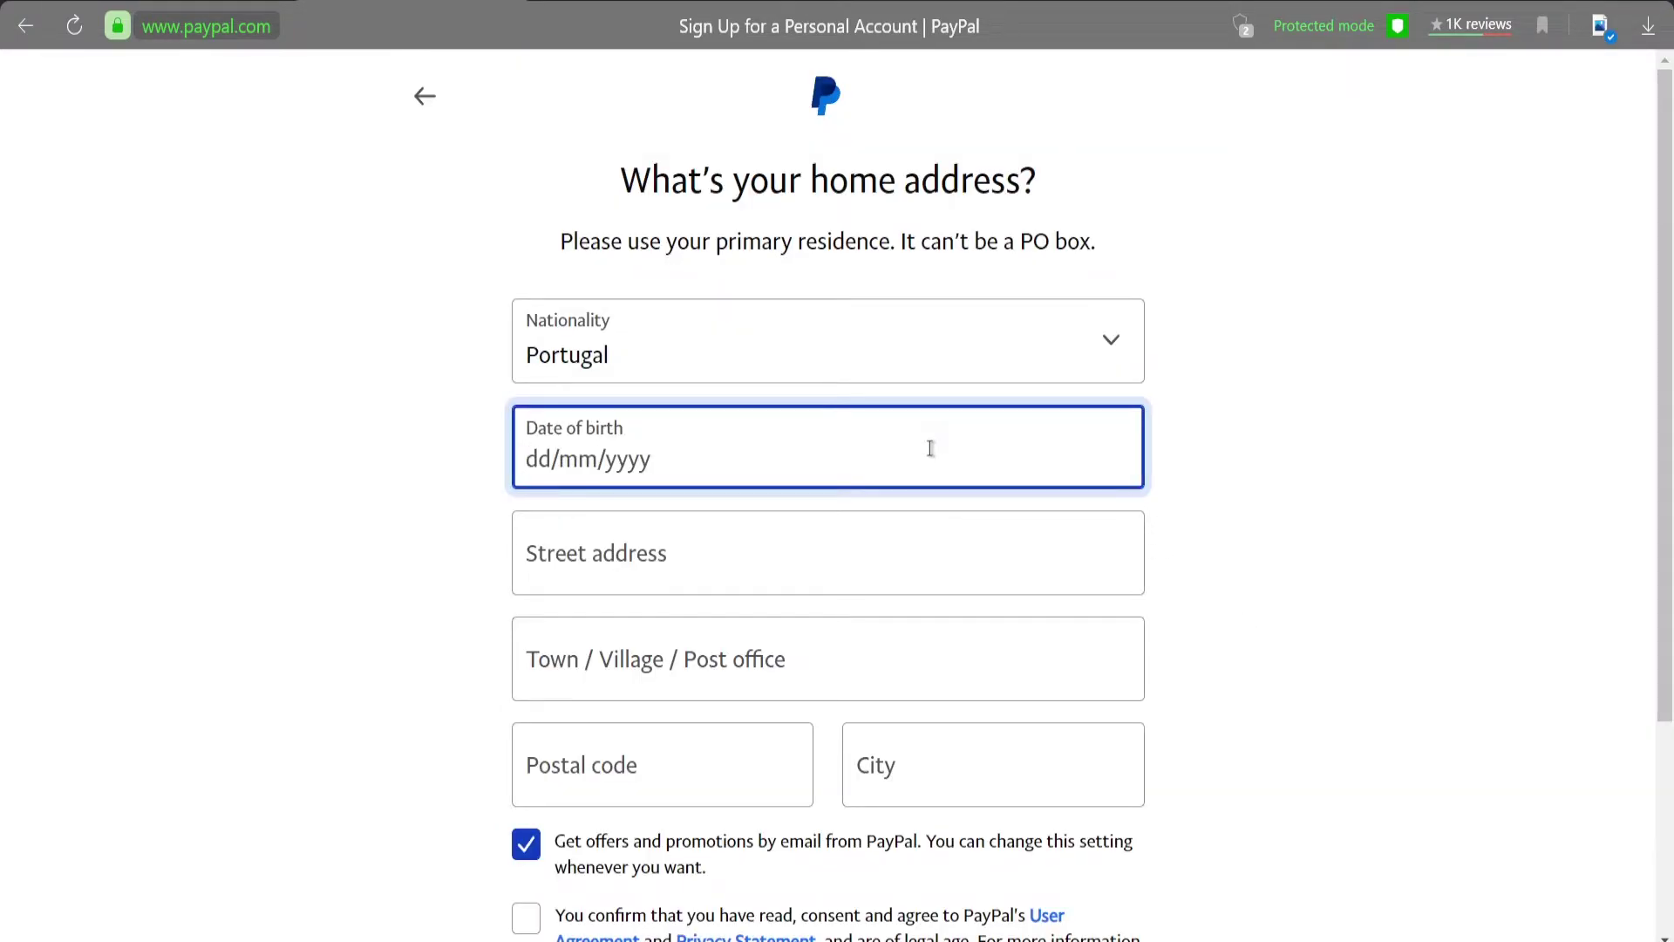
type("07/07/1")
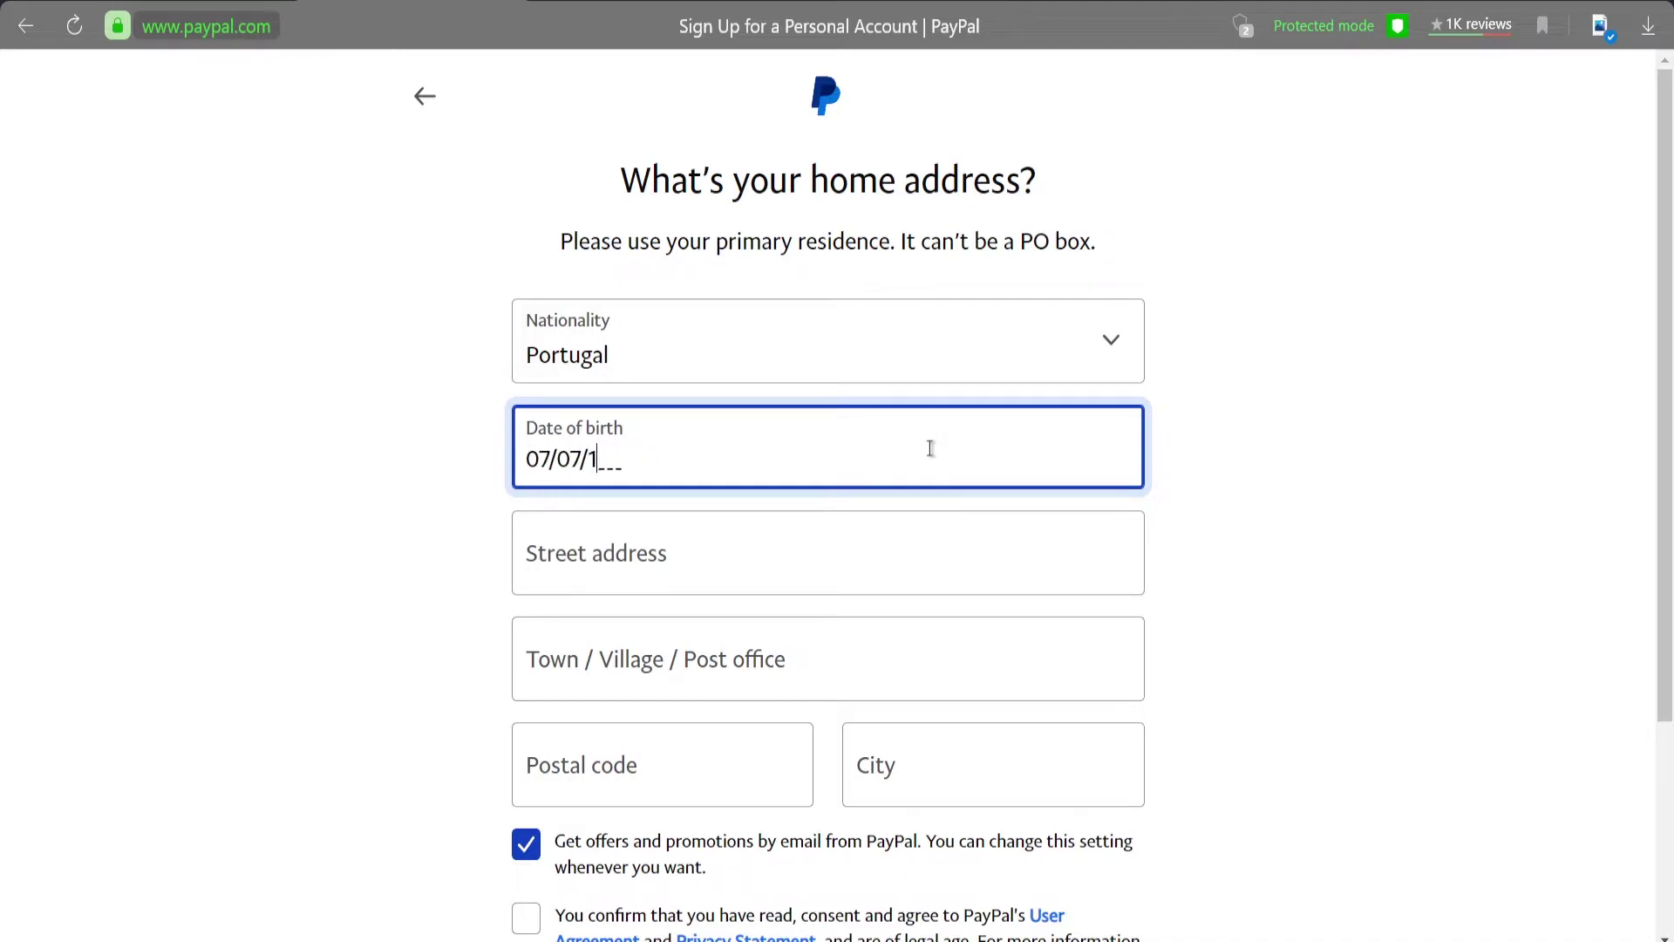
type("999")
left_click(861, 554)
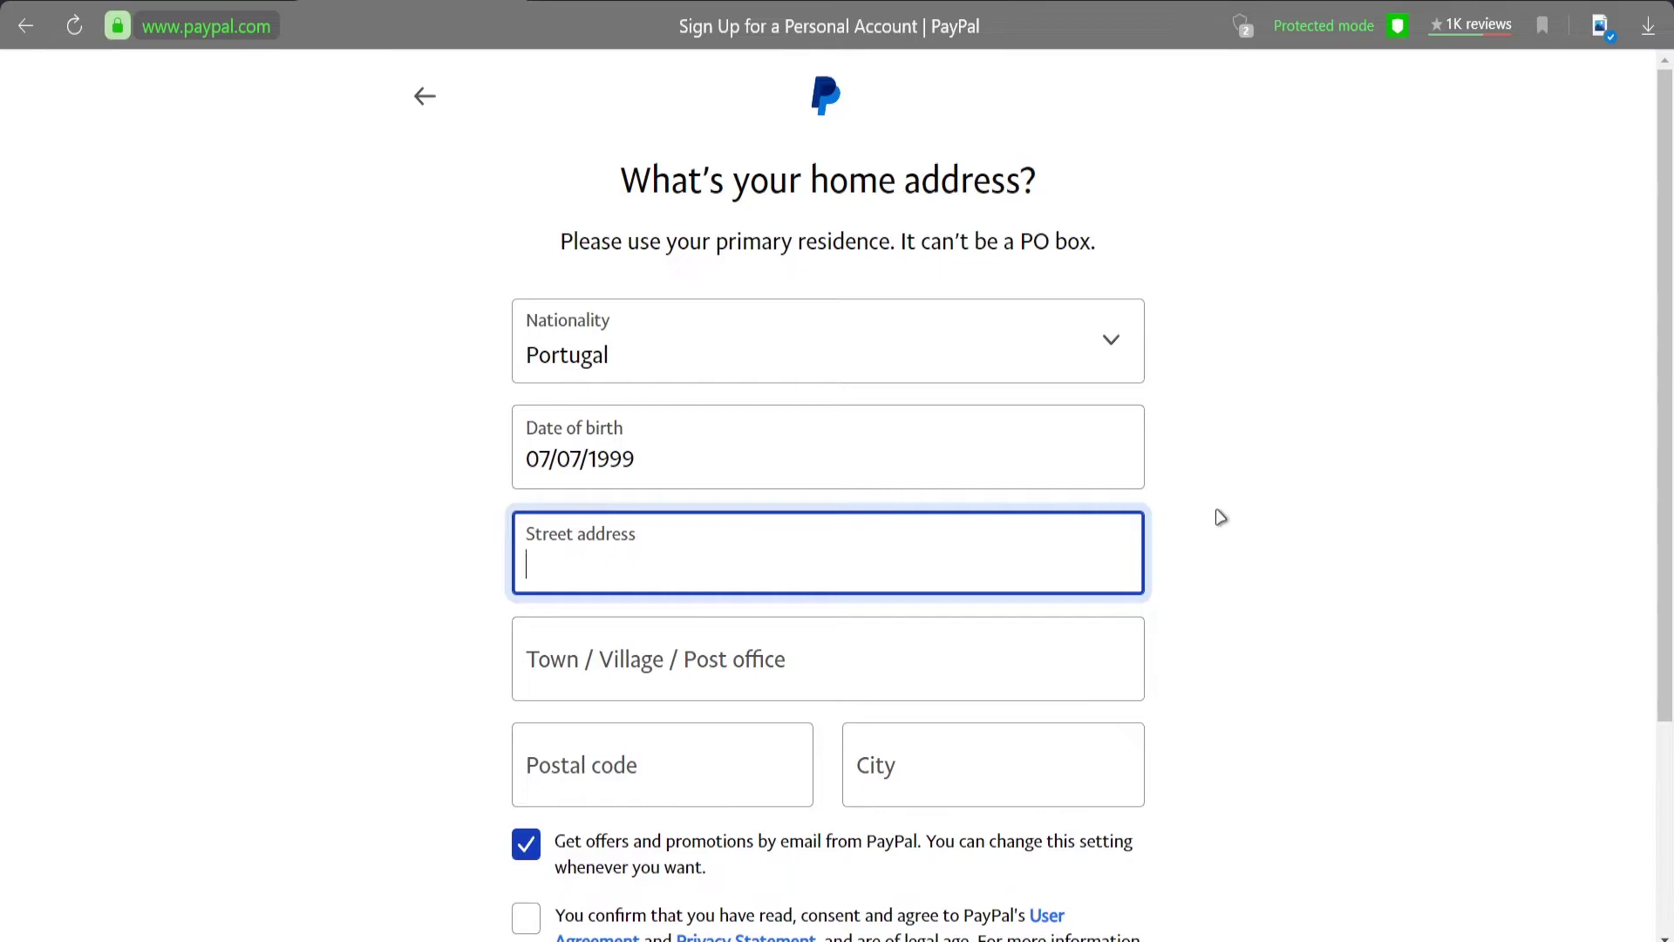
scroll(1217, 513, "down", 3)
scroll(1221, 501, "up", 3)
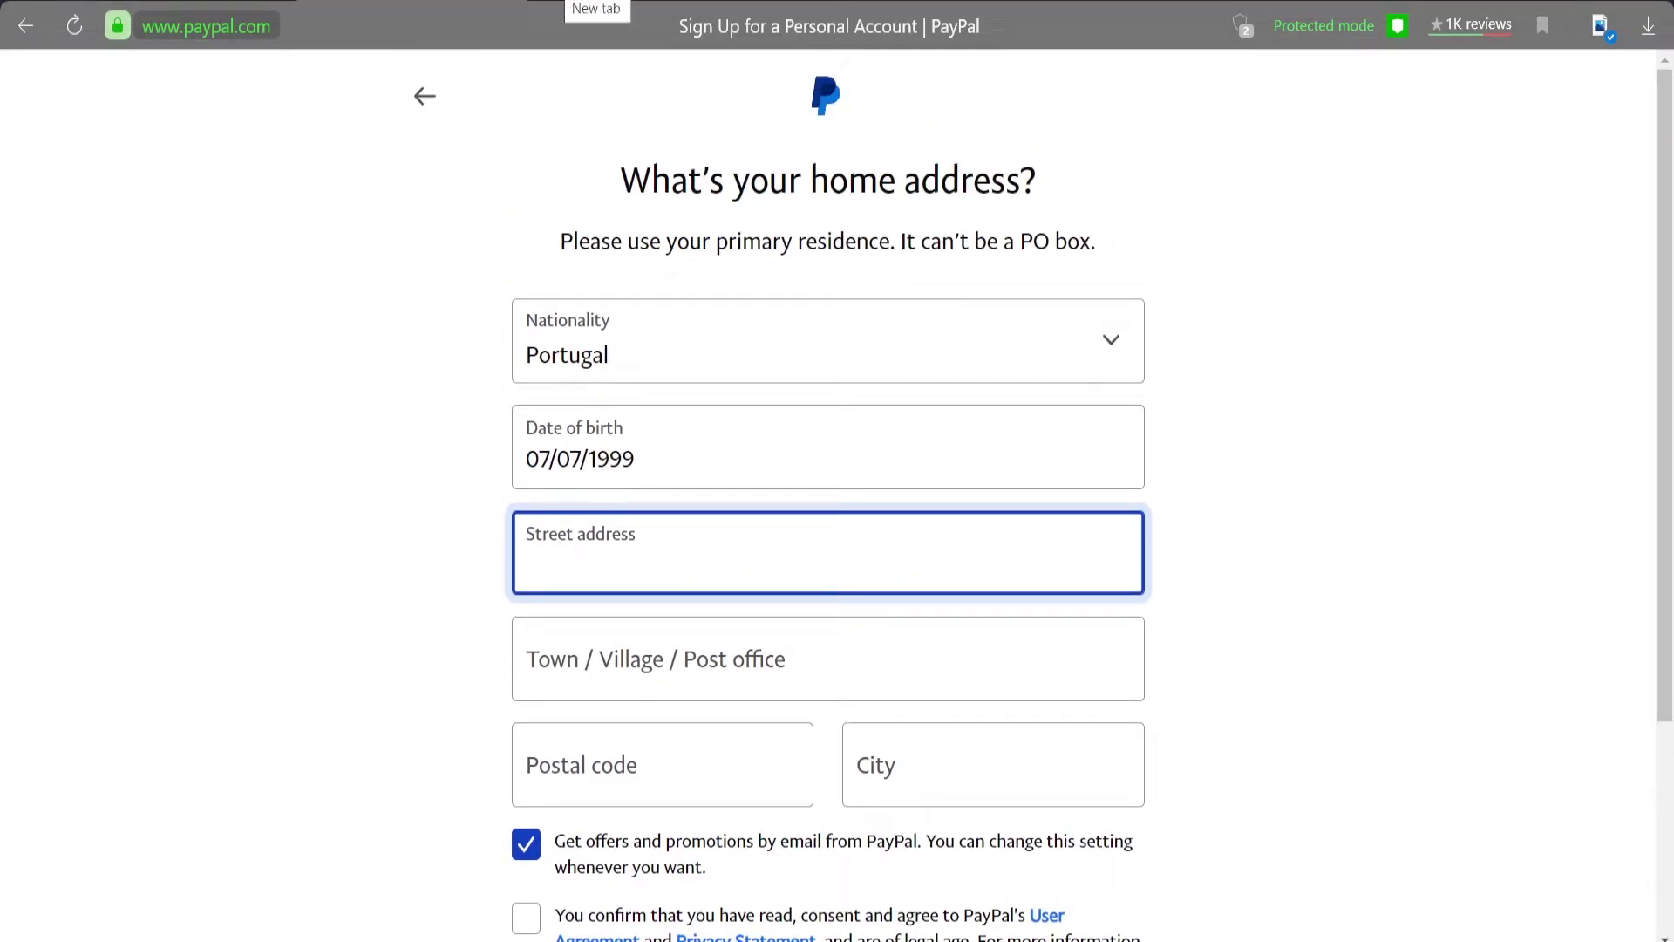
left_click(596, 3)
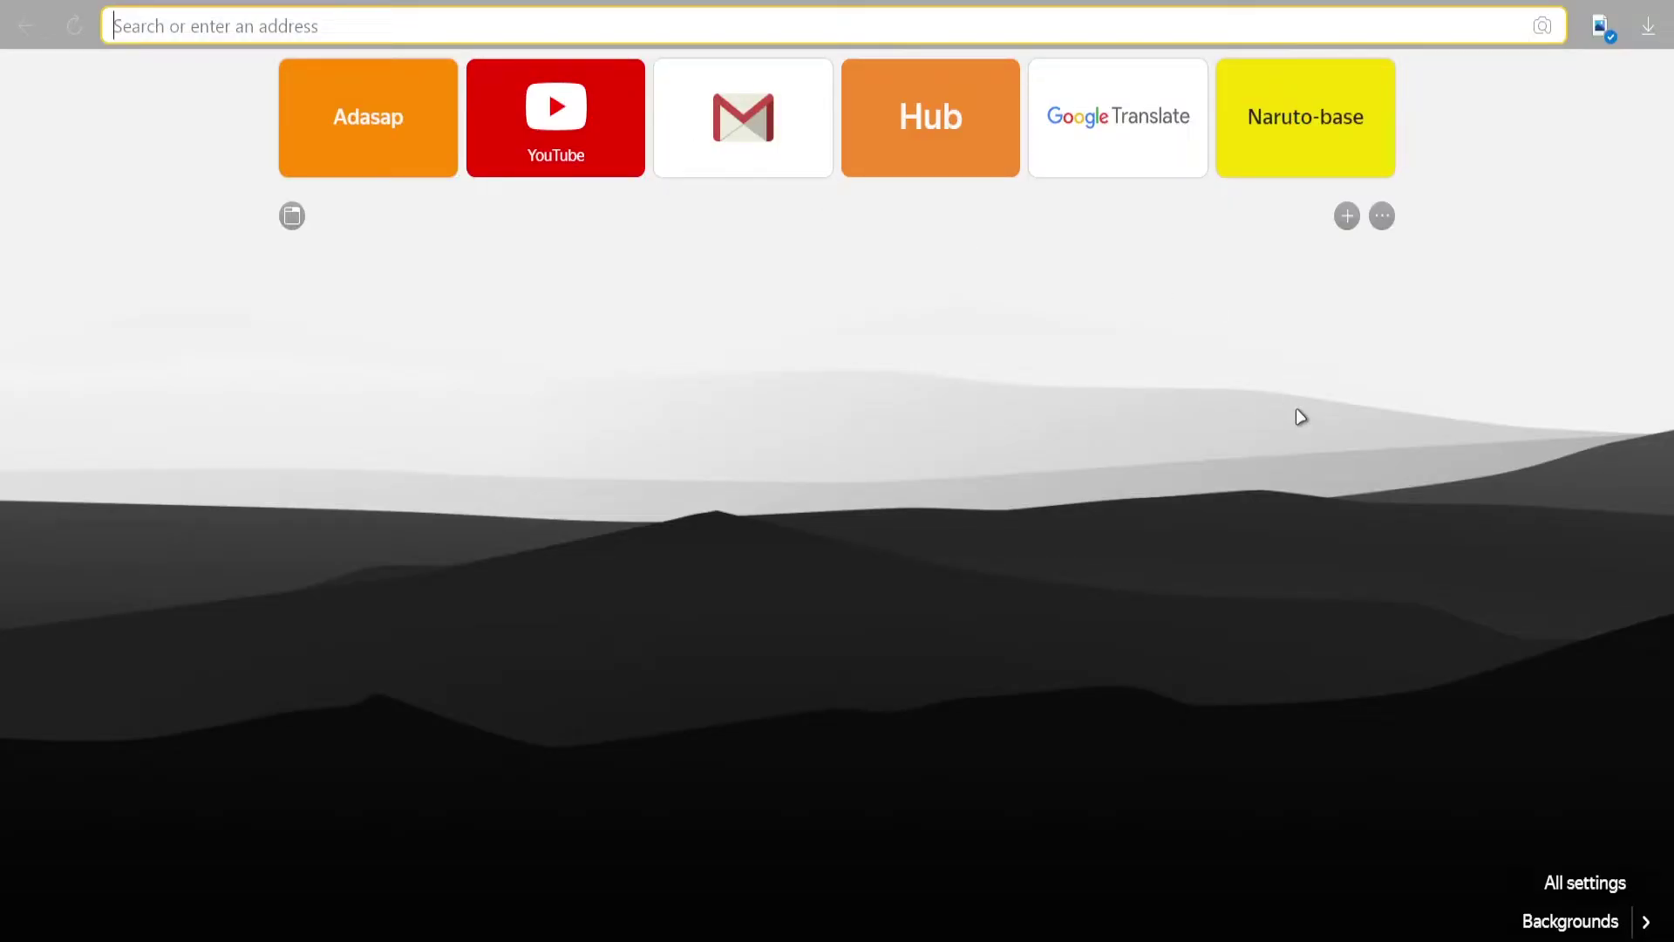
type("adress ge")
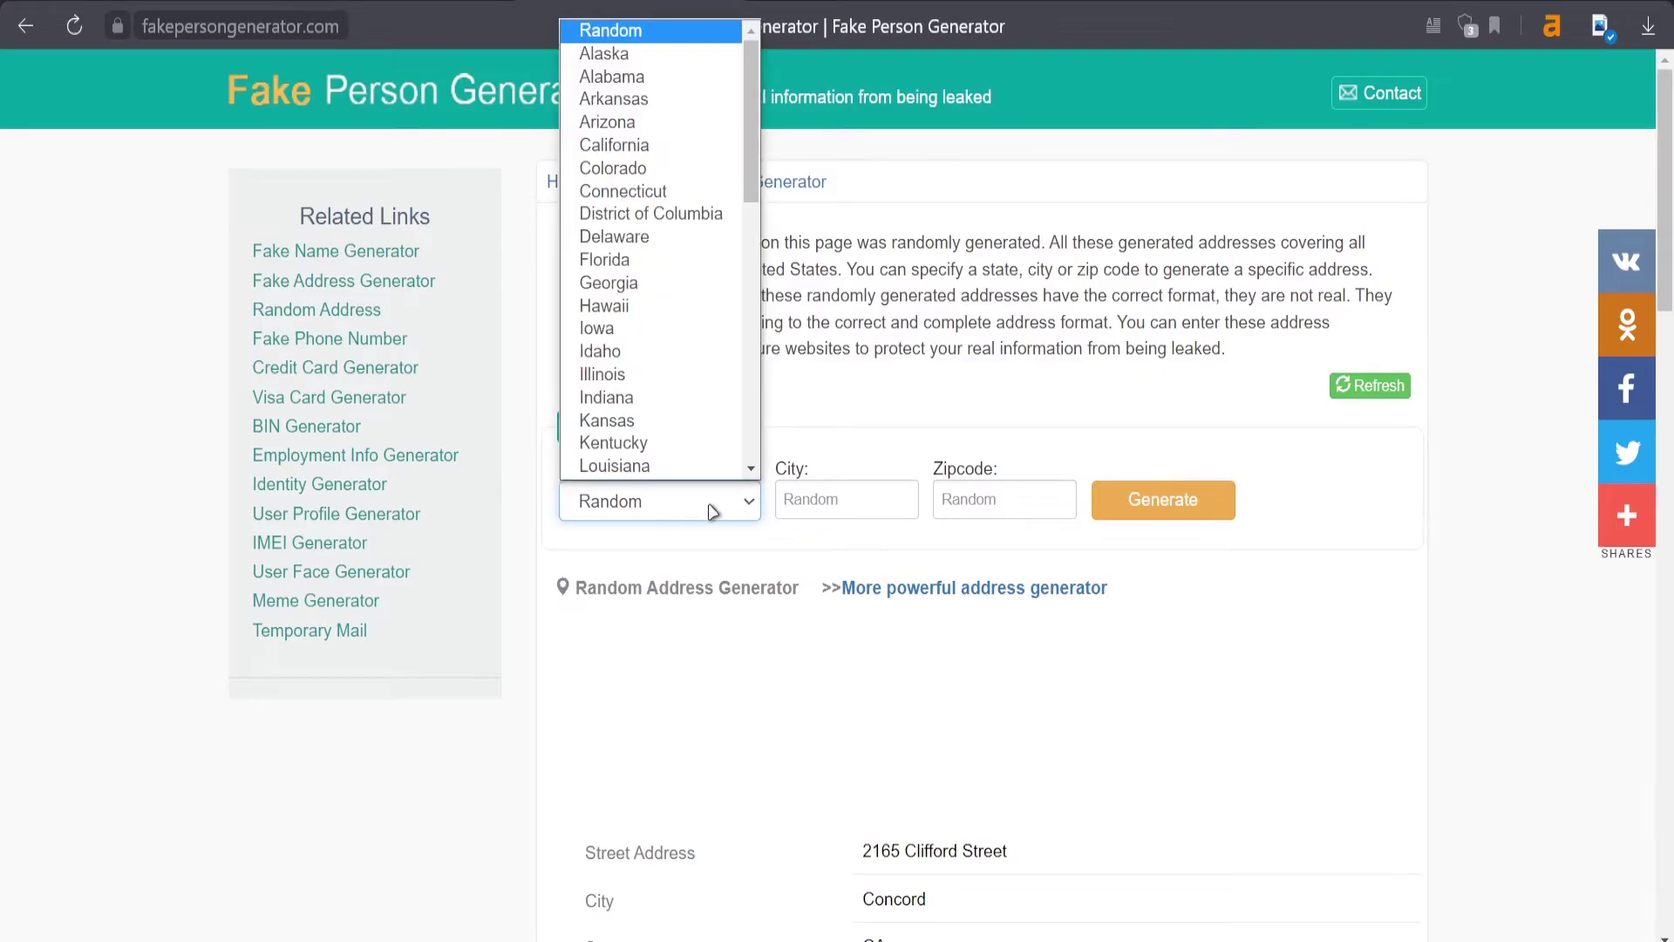
left_click(941, 391)
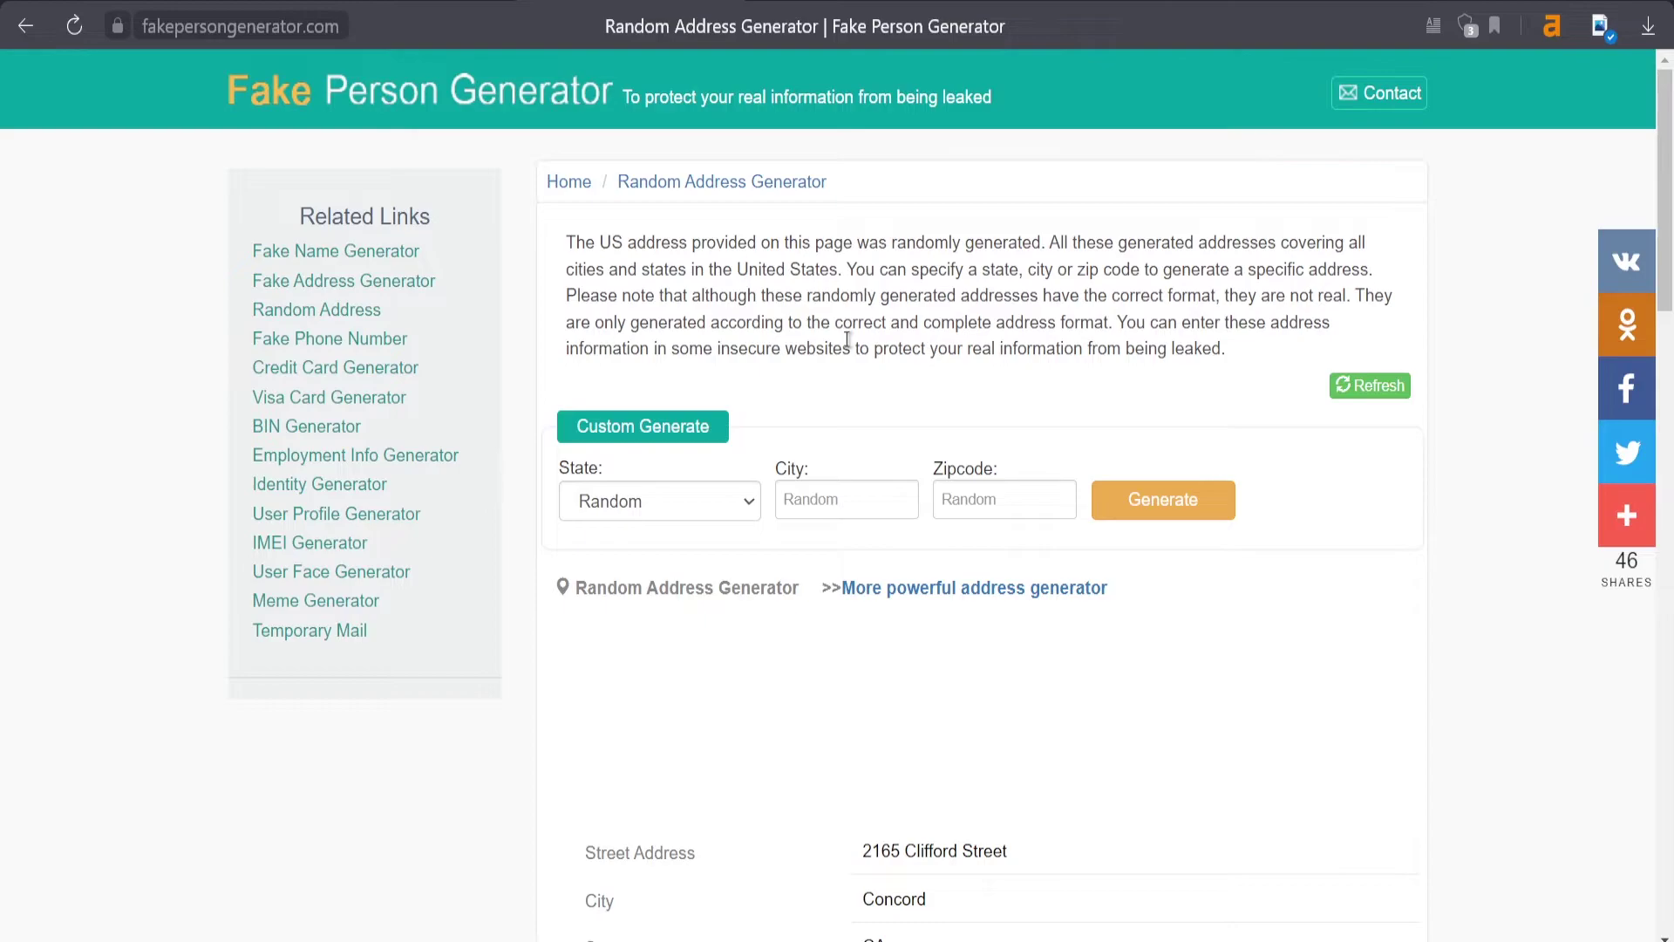
scroll(879, 342, "down", 8)
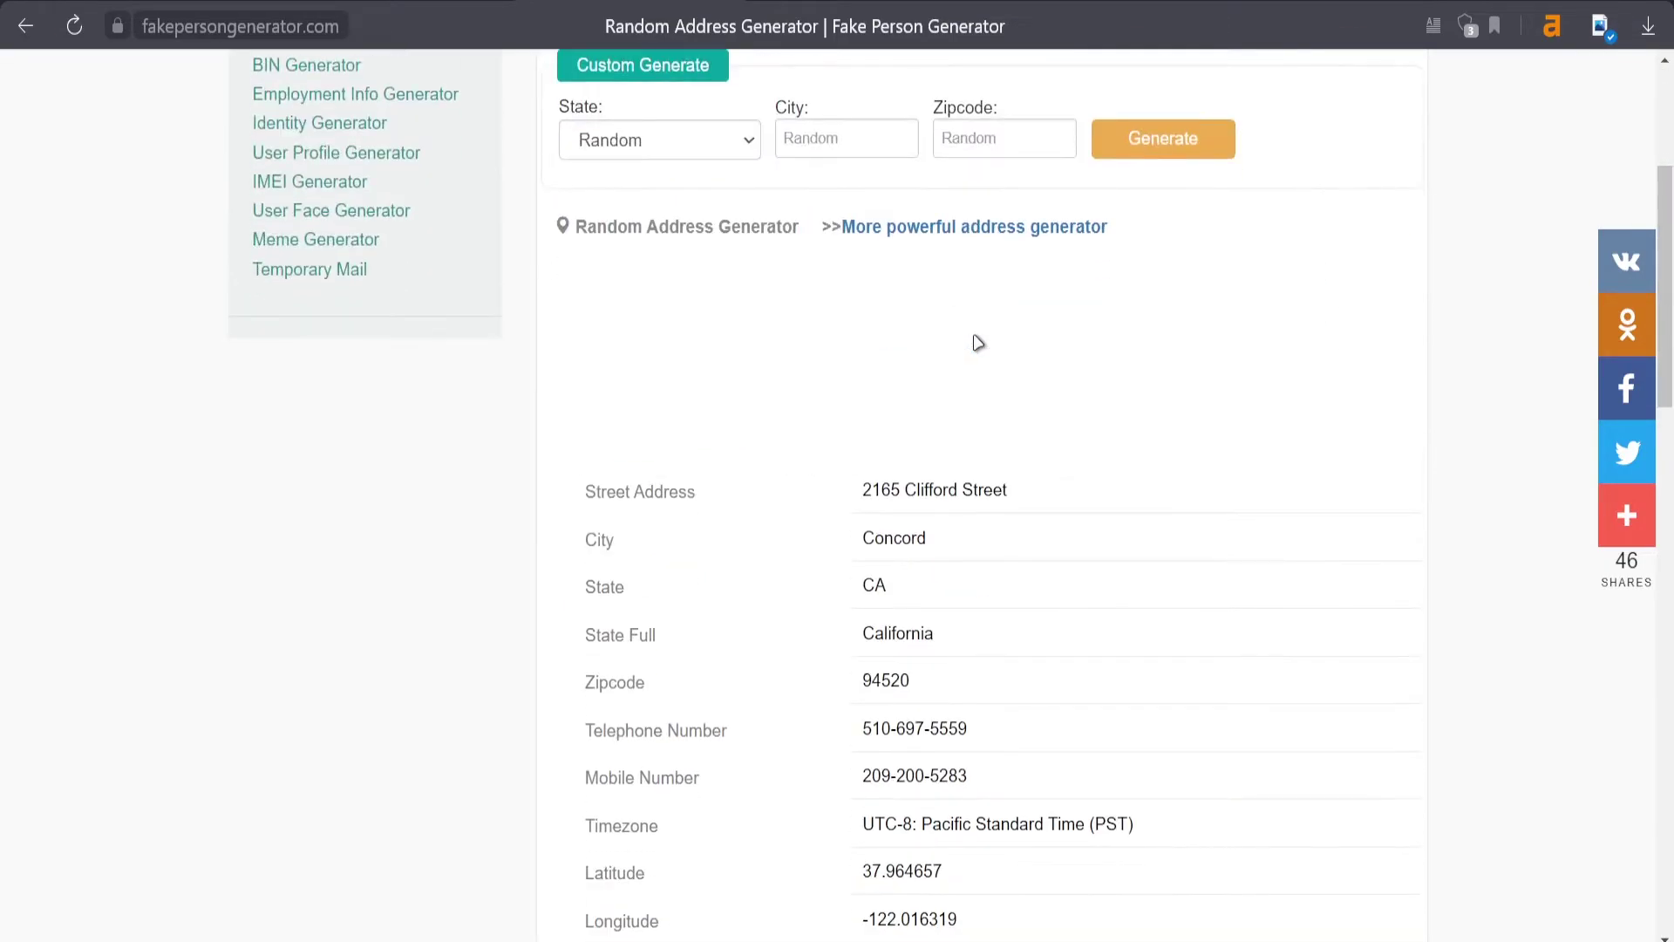
scroll(1001, 337, "up", 8)
left_click(711, 504)
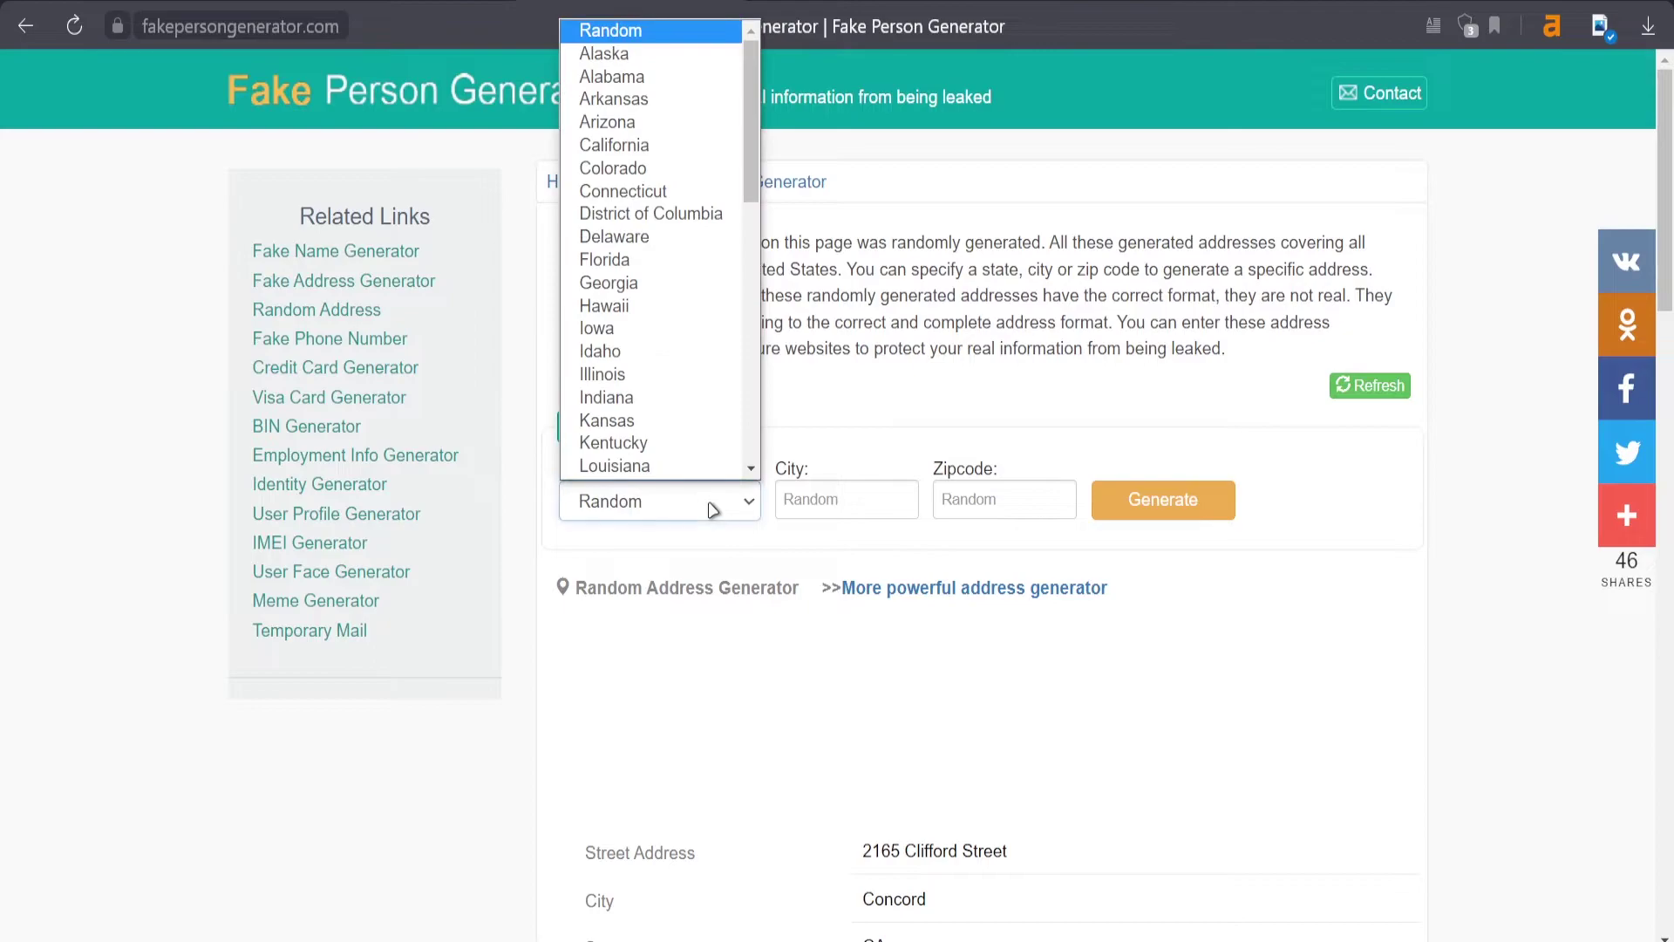
left_click(695, 447)
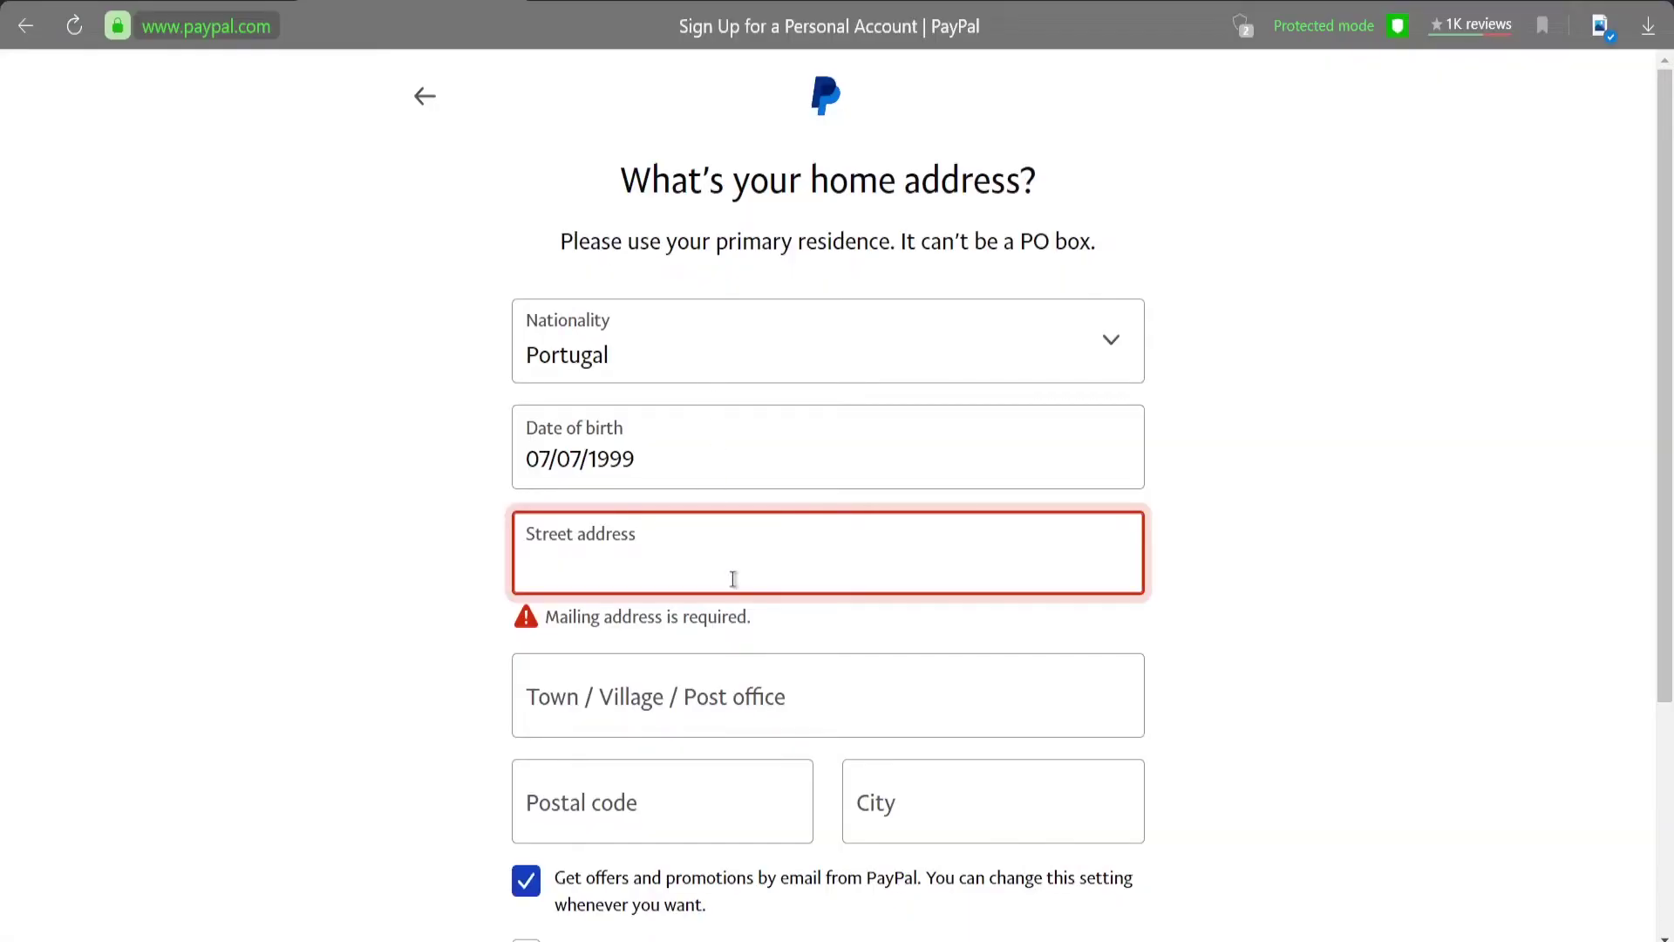
left_click(1235, 536)
Copy the generated city Cincinnati into both the Town and City fields.
left_click(865, 625)
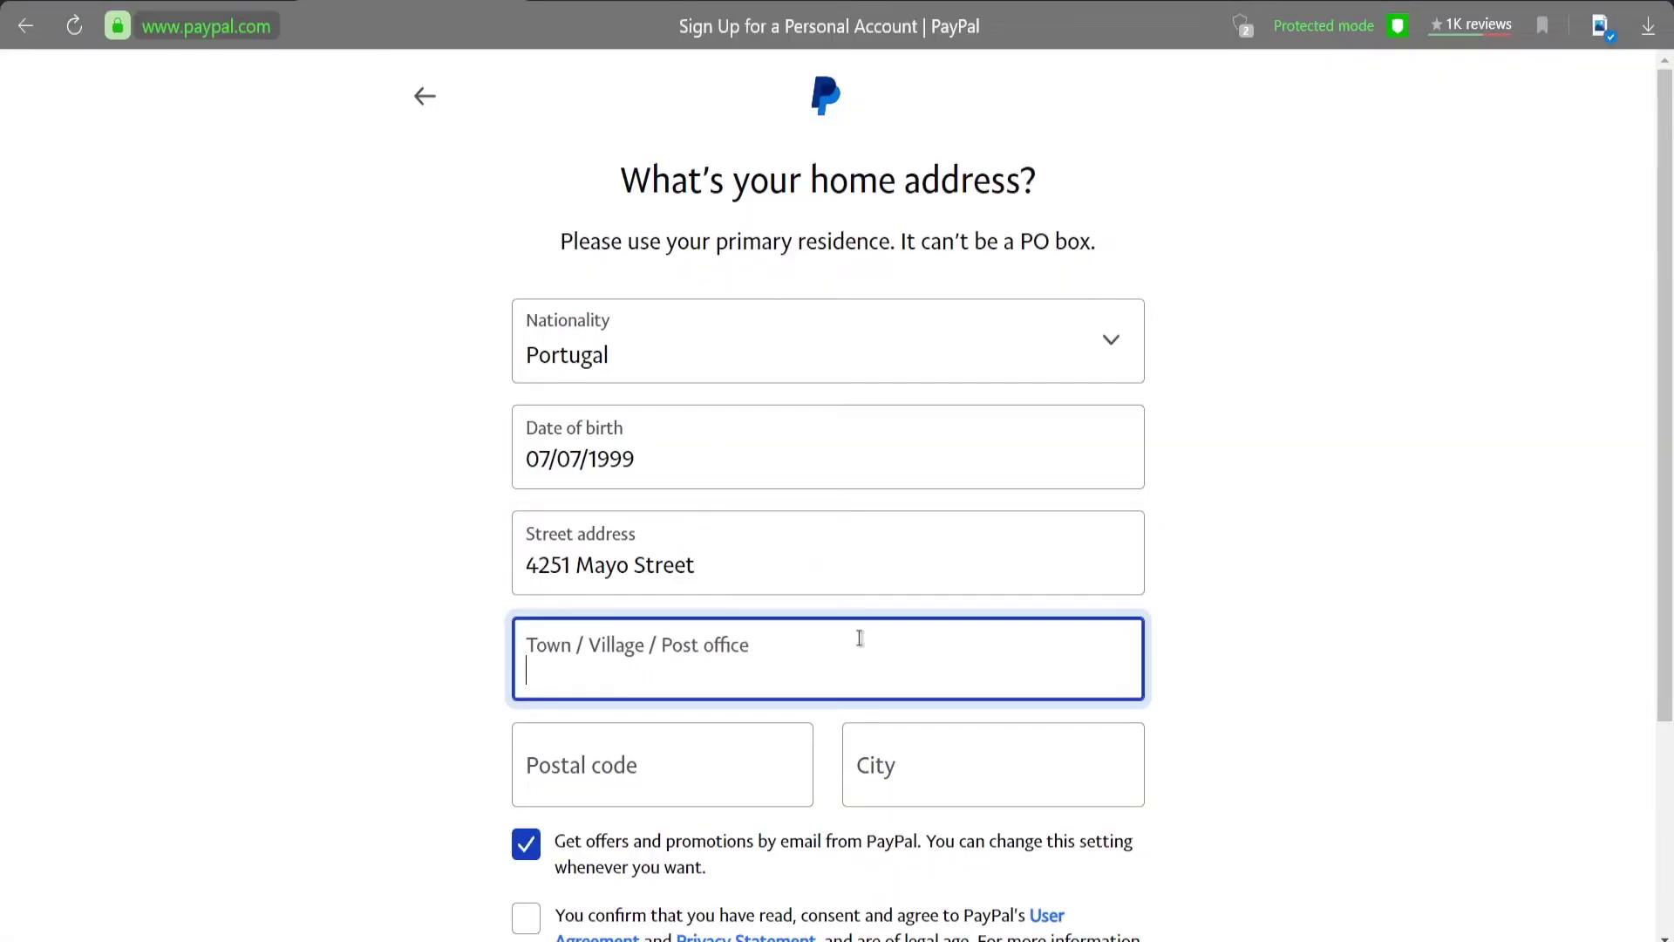
key("ctrl+Tab")
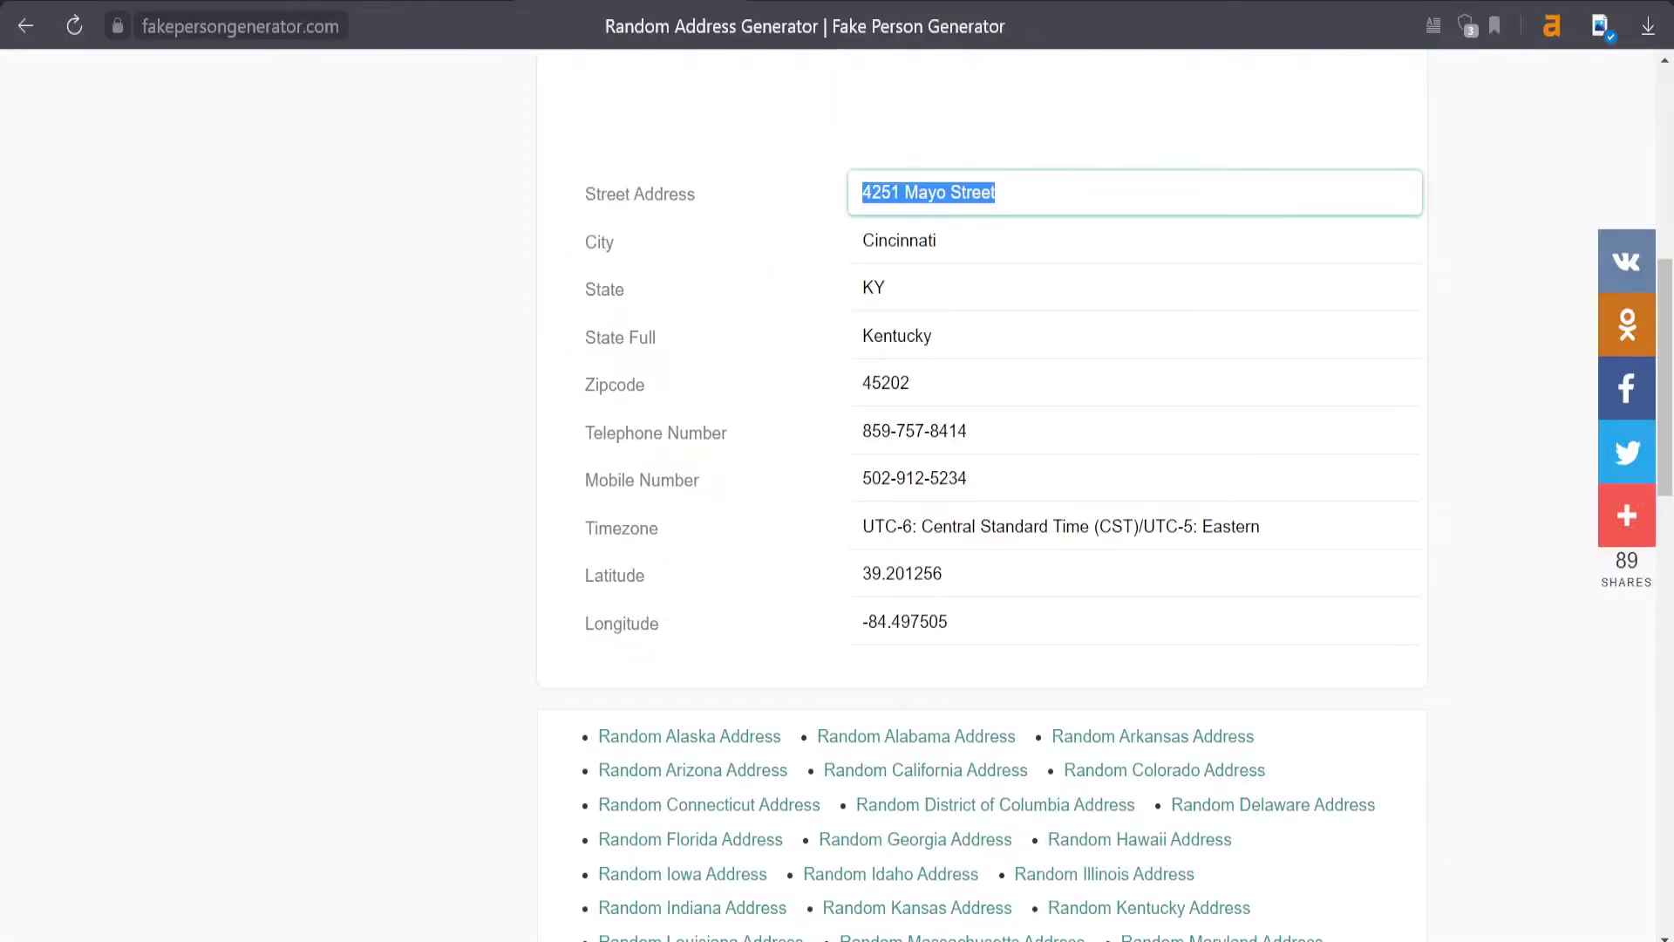
double_click(924, 237)
key("ctrl+c")
key("ctrl+Tab")
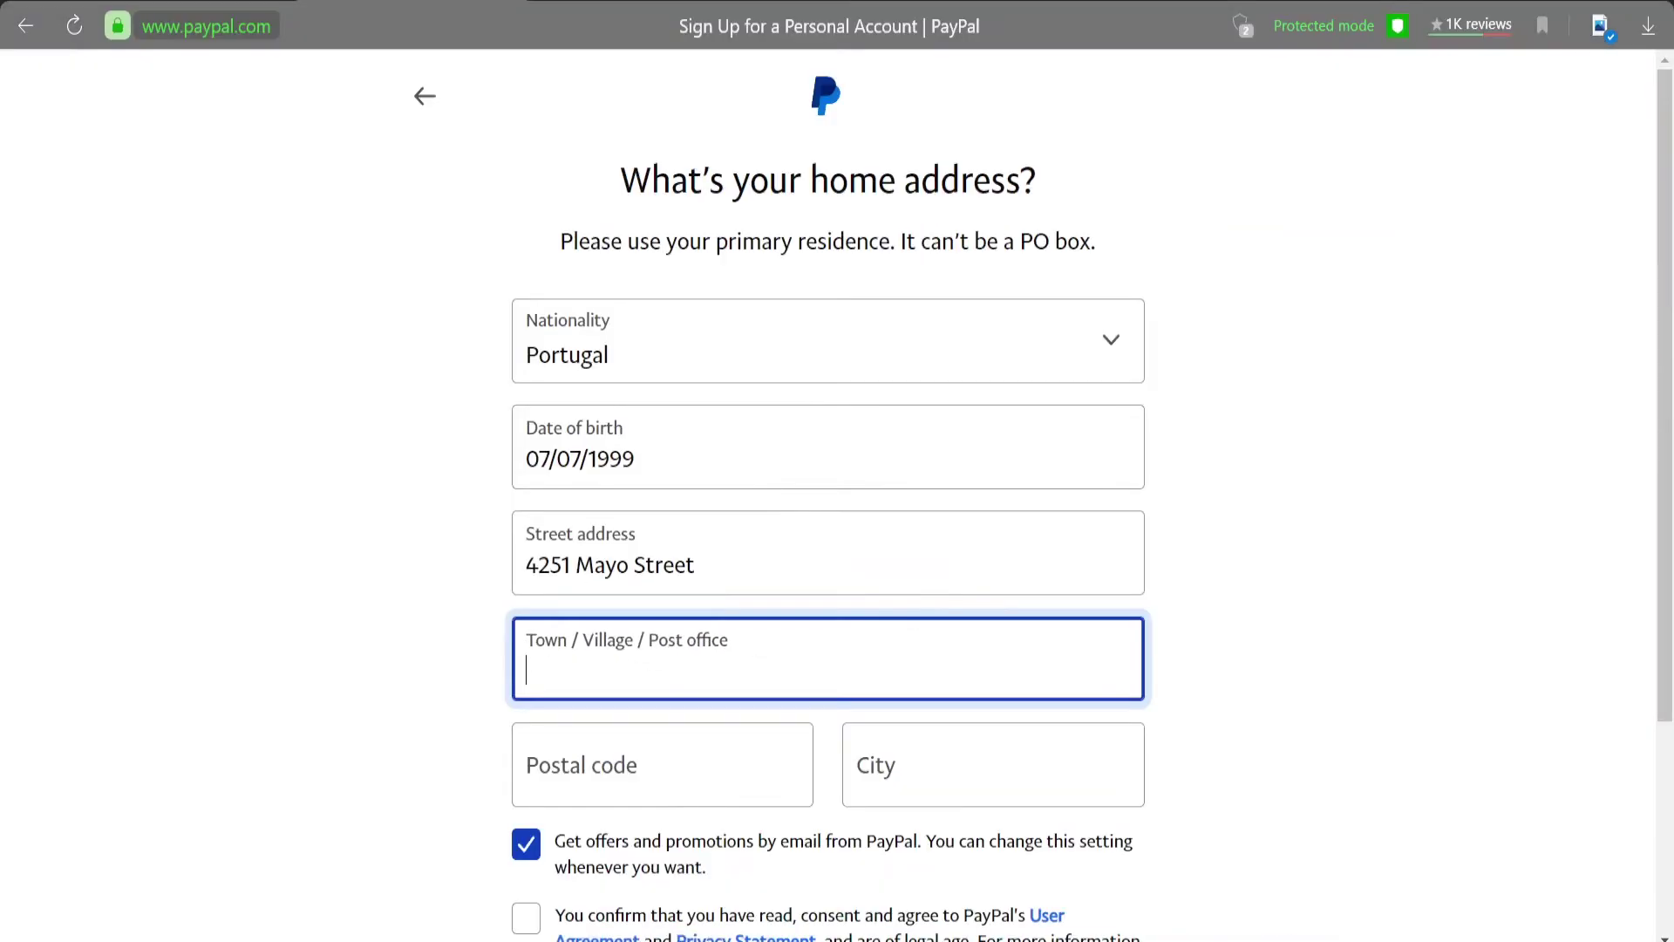
key("ctrl+v")
left_click(694, 764)
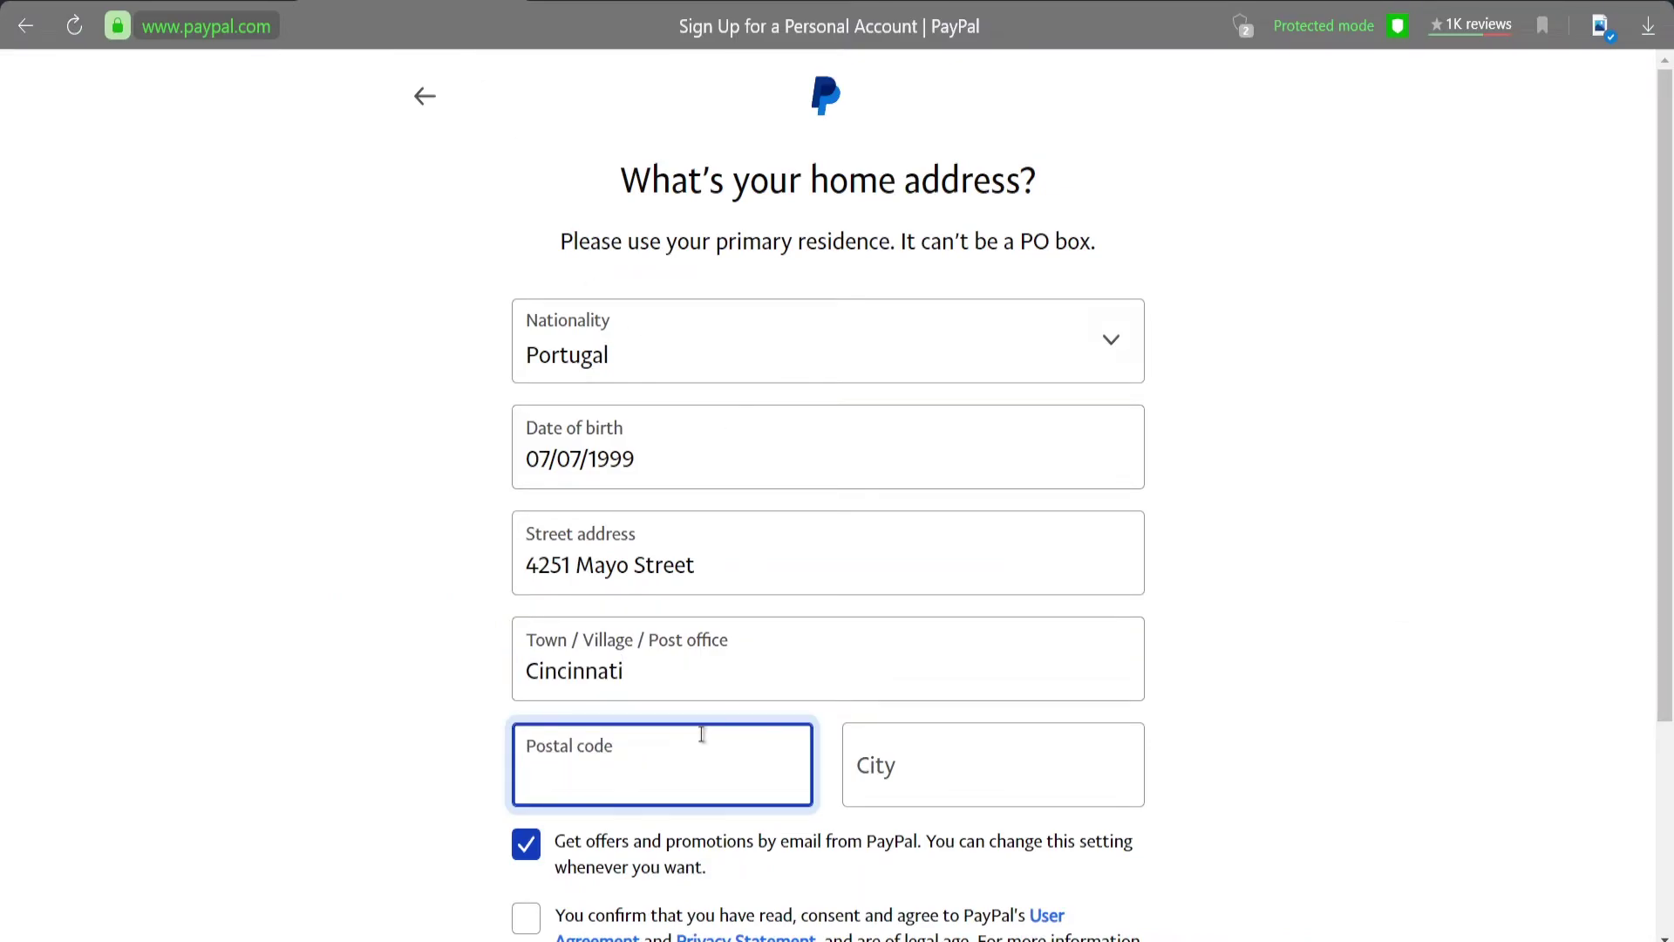
left_click(942, 761)
key("ctrl+v")
left_click(641, 769)
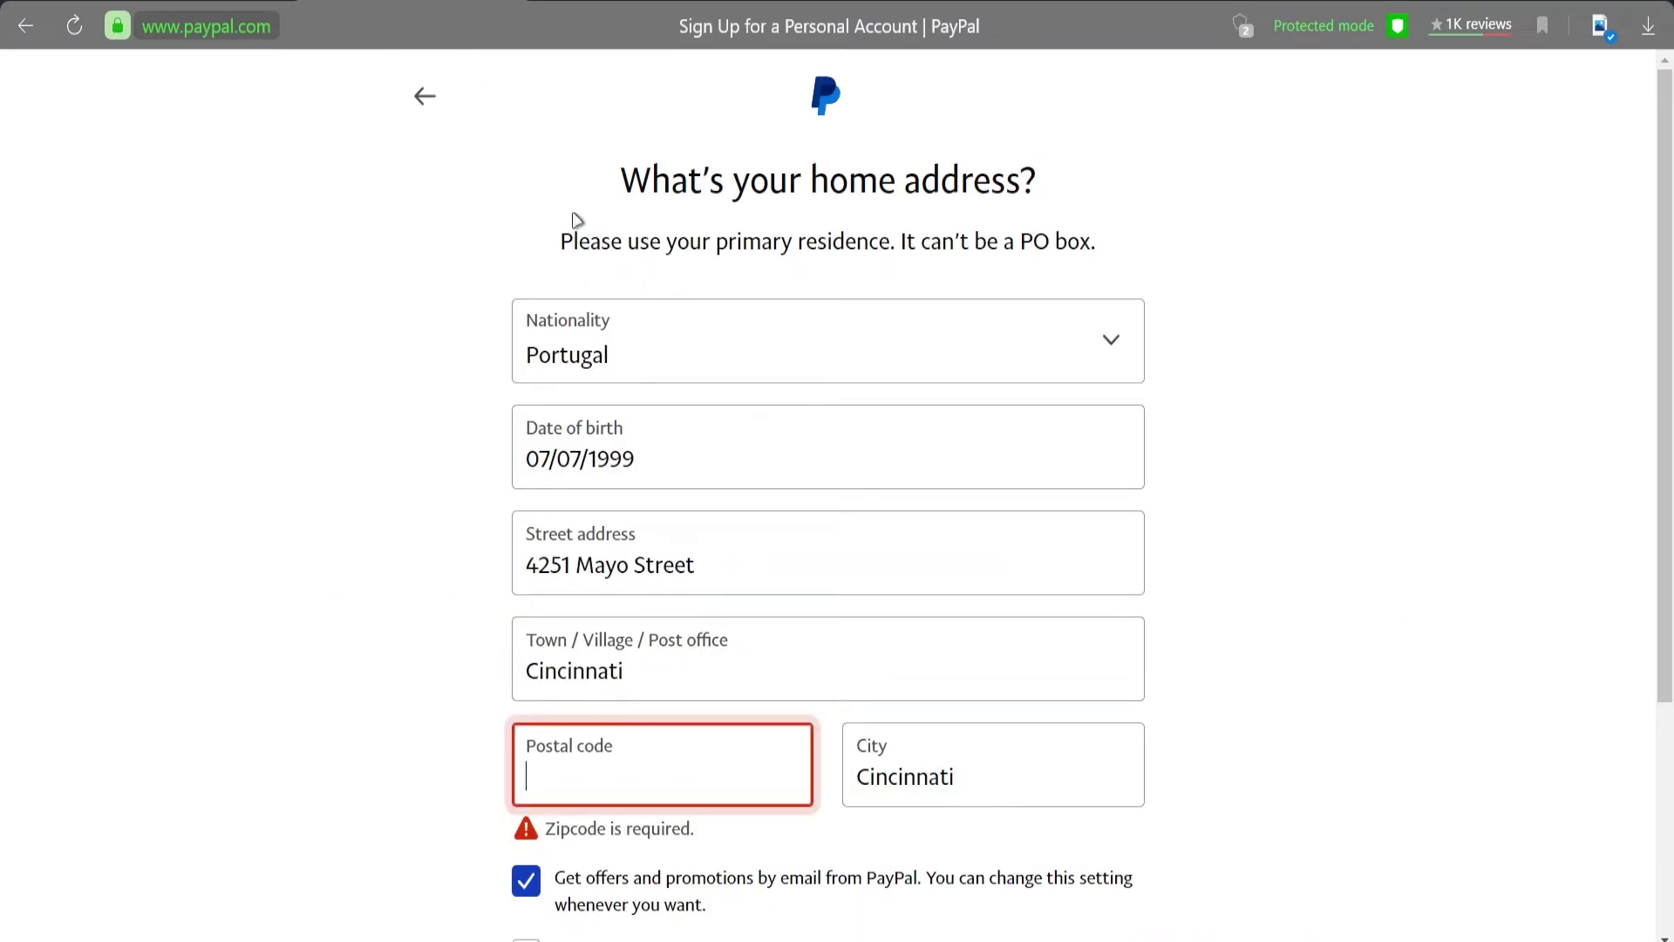
Paste zipcode 45202 into Postal code, then delete it after PayPal rejects the format.
key("ctrl+Tab")
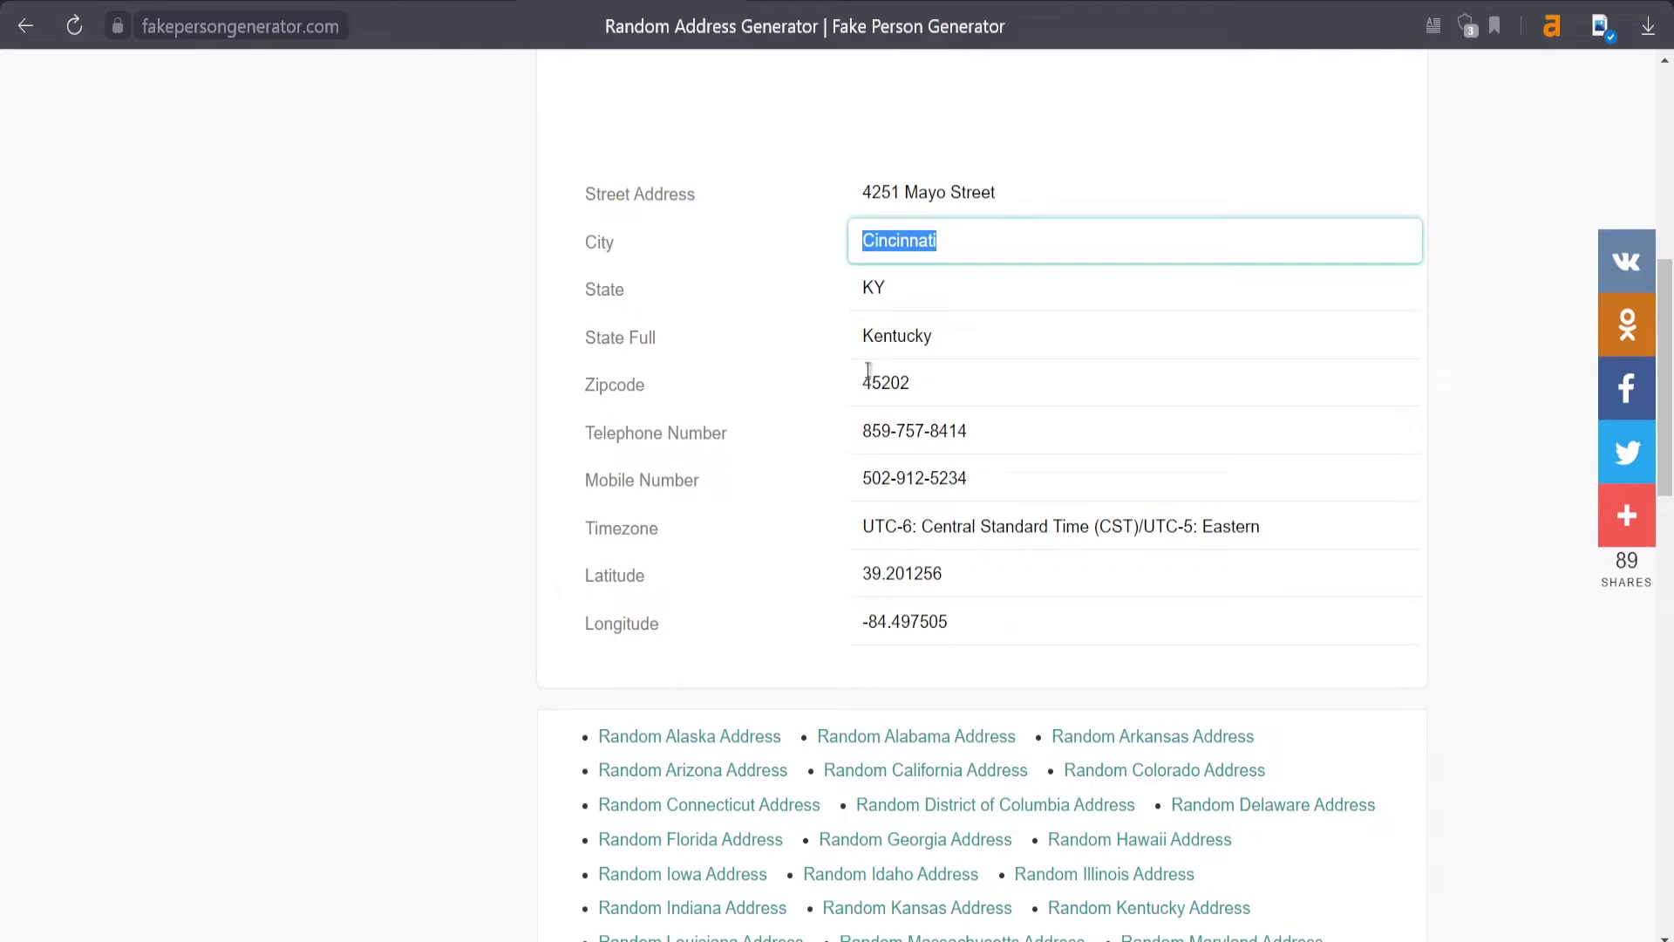
left_click(865, 380)
key("ctrl+Tab")
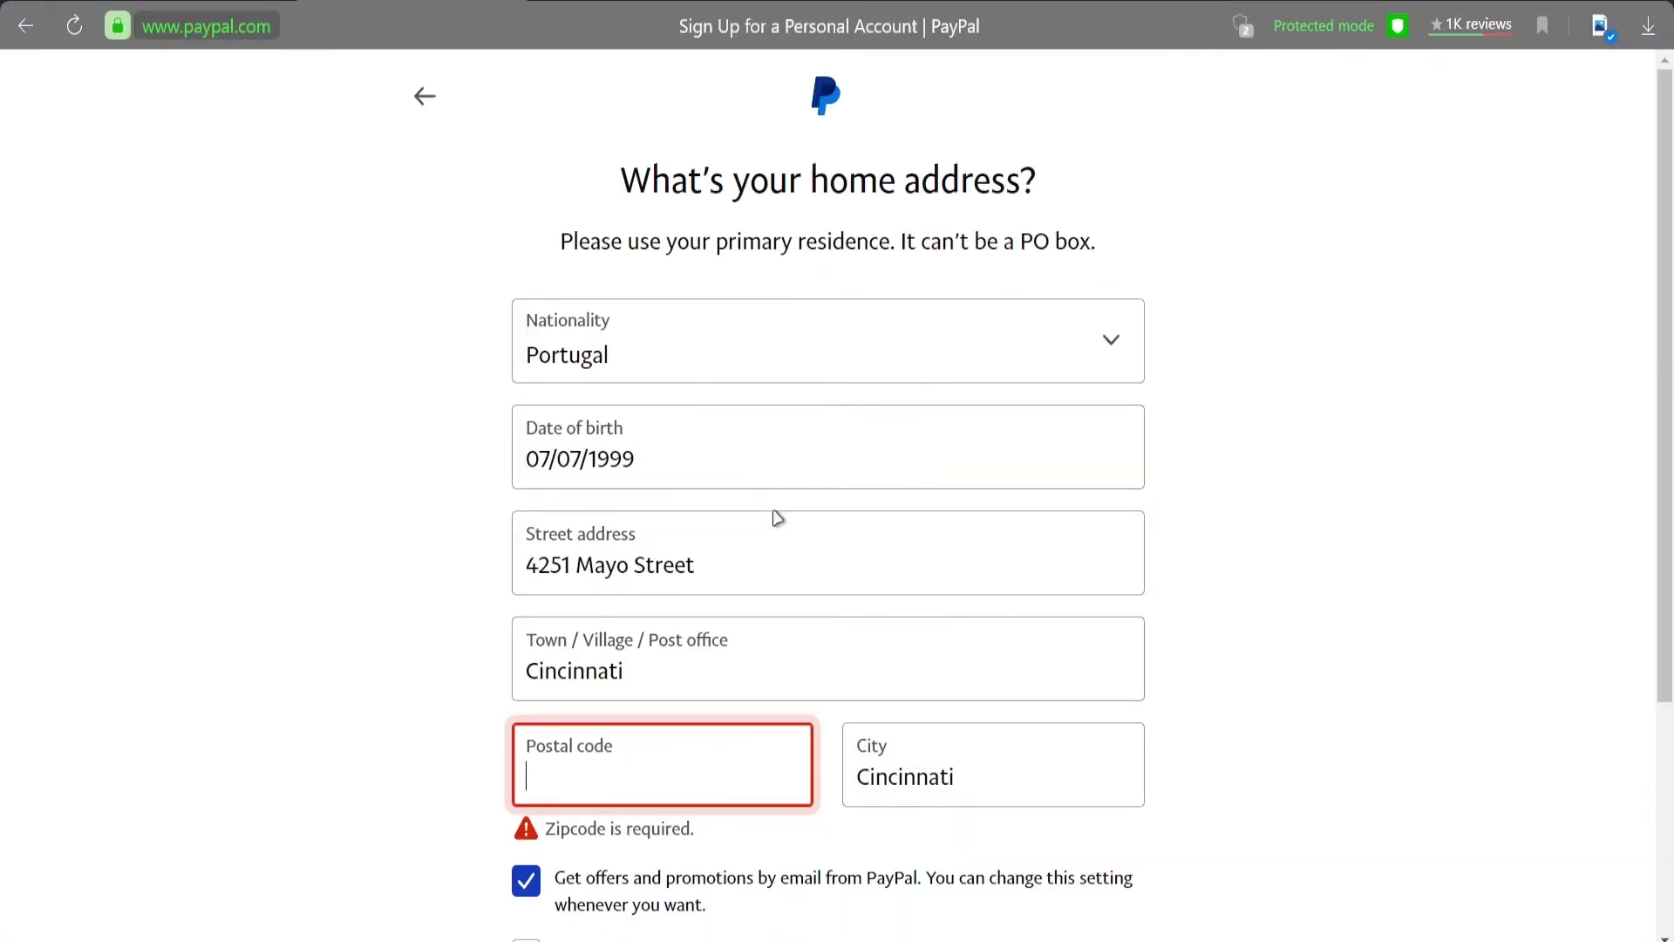
key("ctrl+v")
scroll(1296, 567, "down", 3)
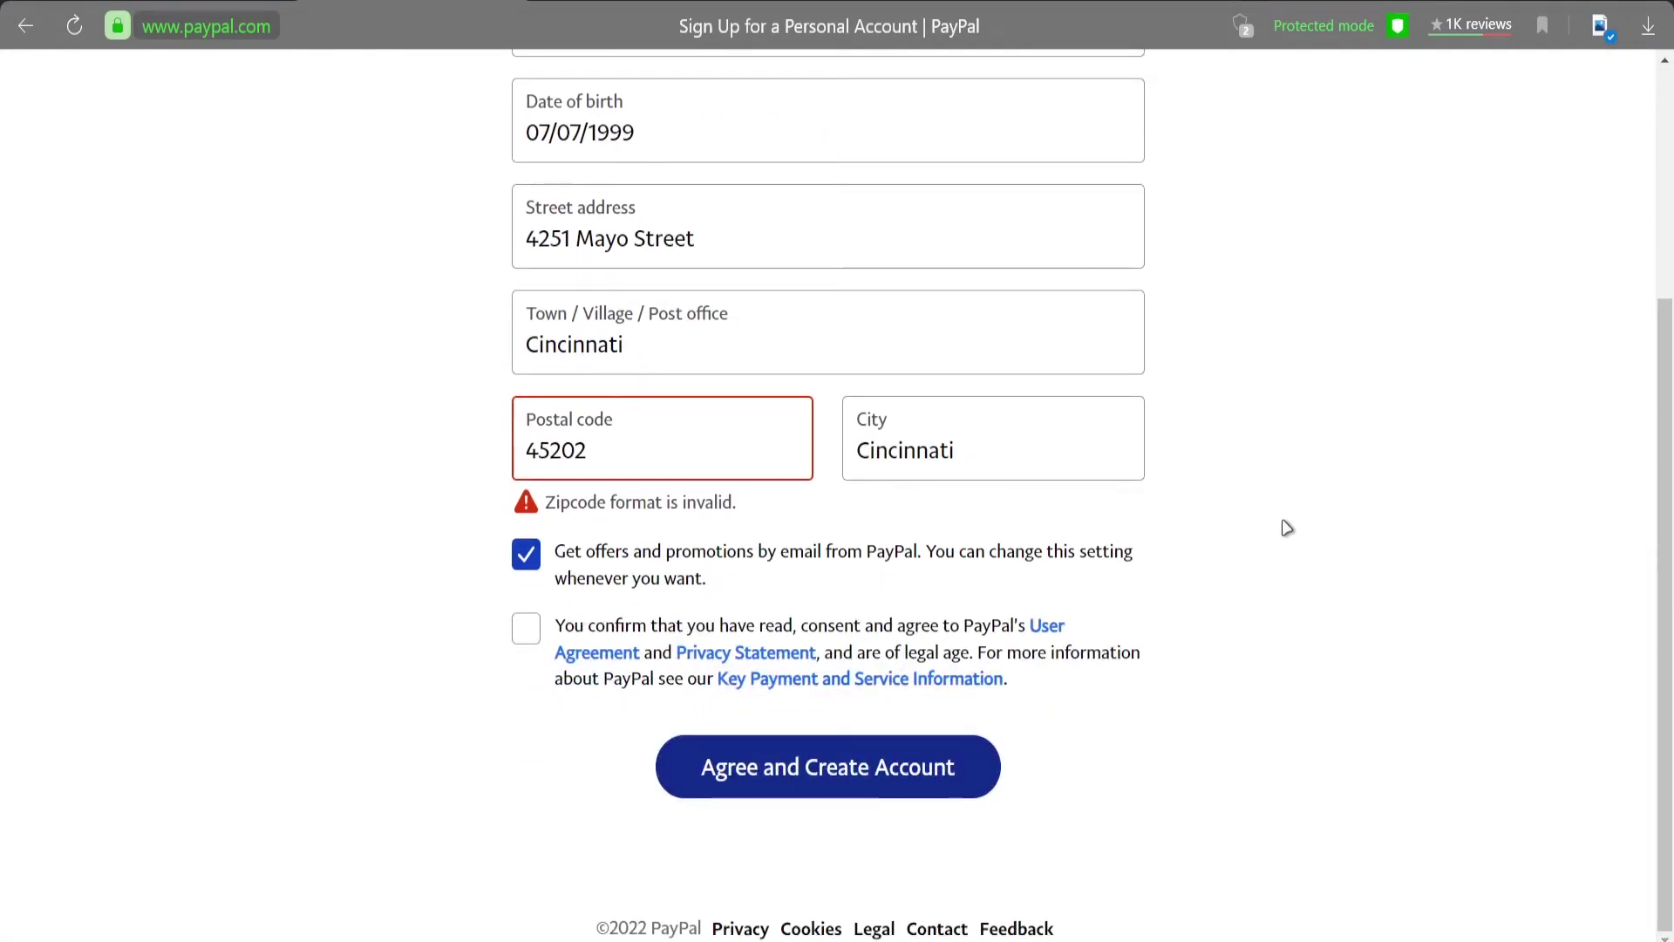
left_click(737, 448)
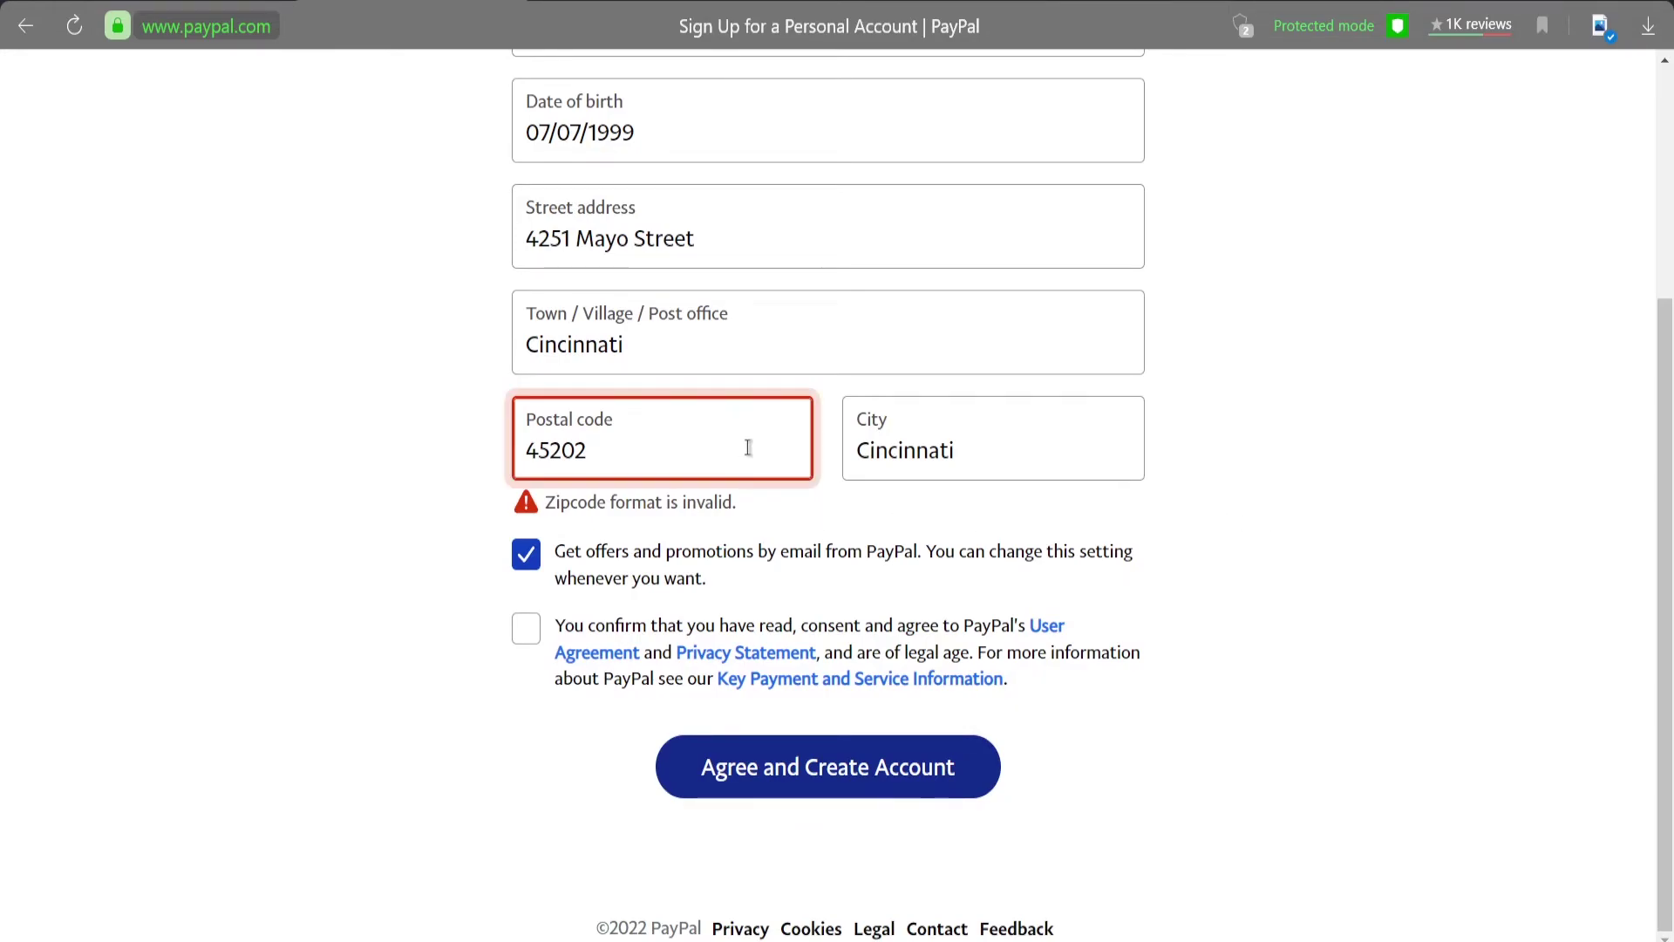
key("BackSpace")
key("BackSpace")
key("BackSpace")
key("BackSpace")
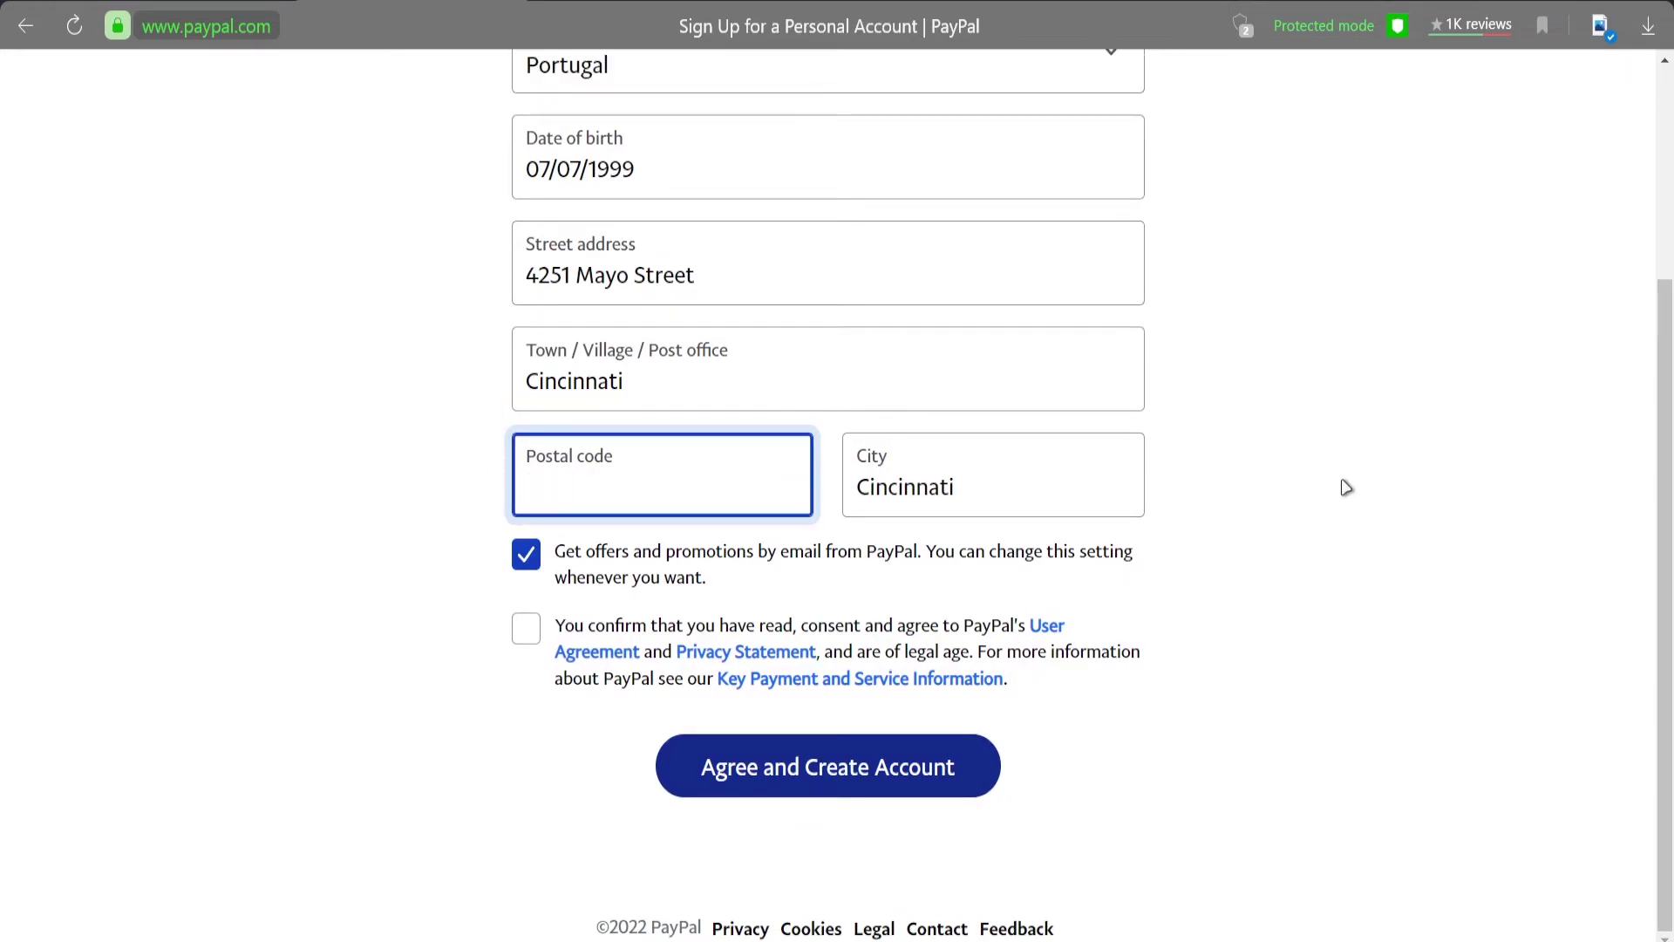
key("ctrl+t")
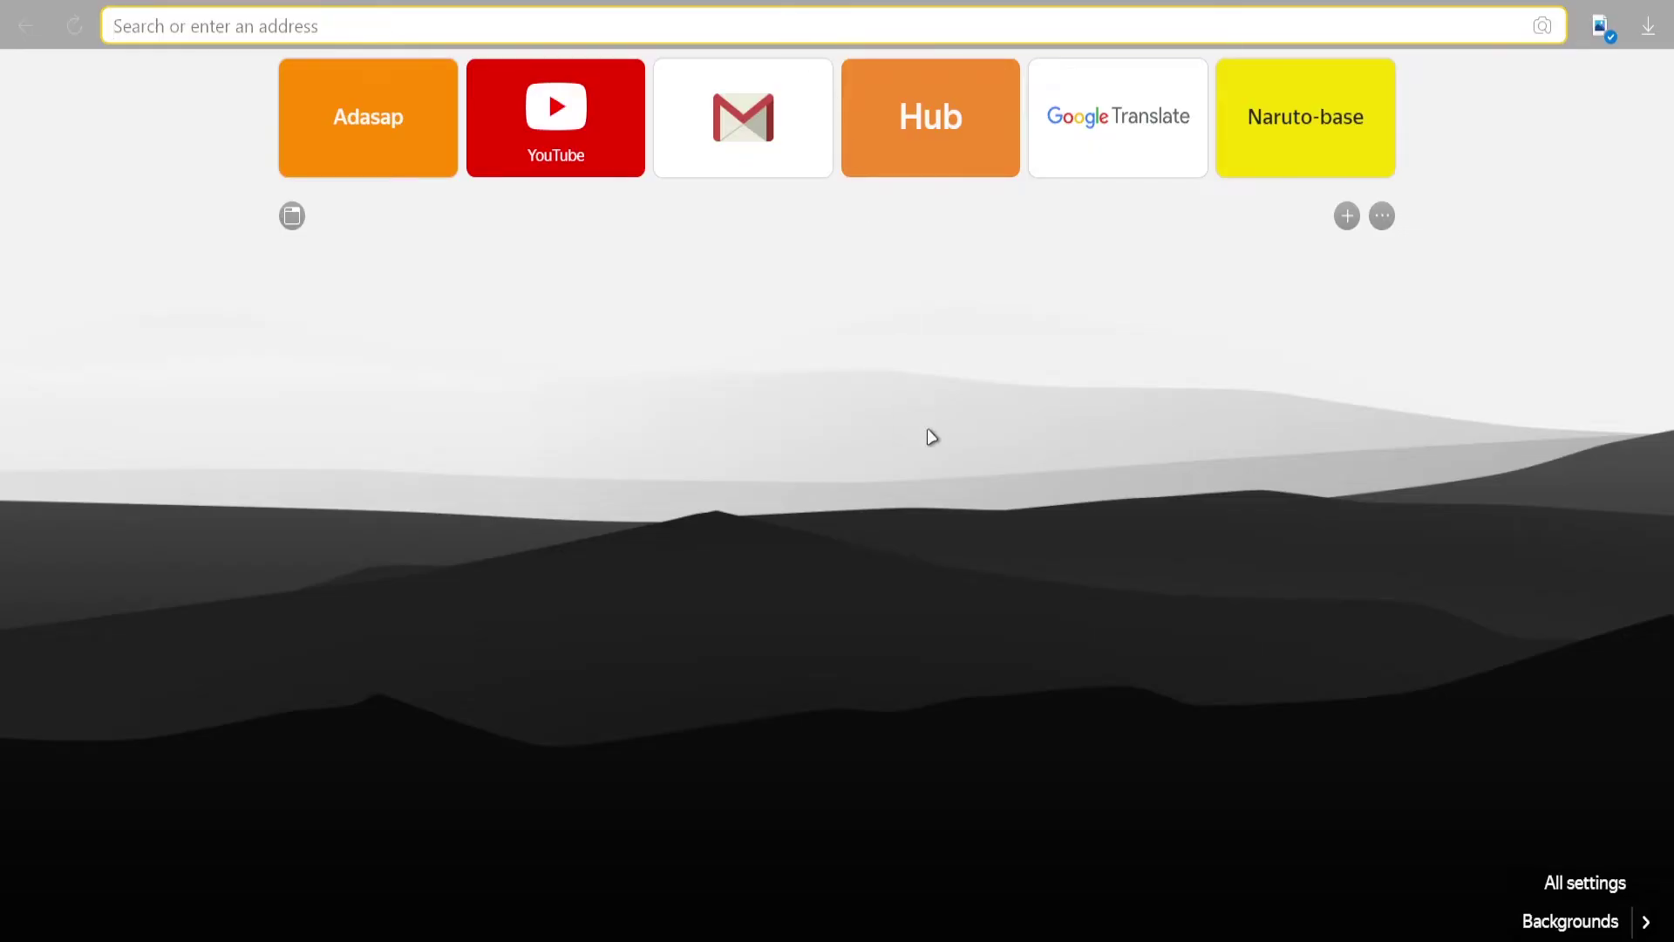
Search 'portuguese zip code example' and copy postal code 2200 from worldpostalcode.com's Portugal map.
type("portug")
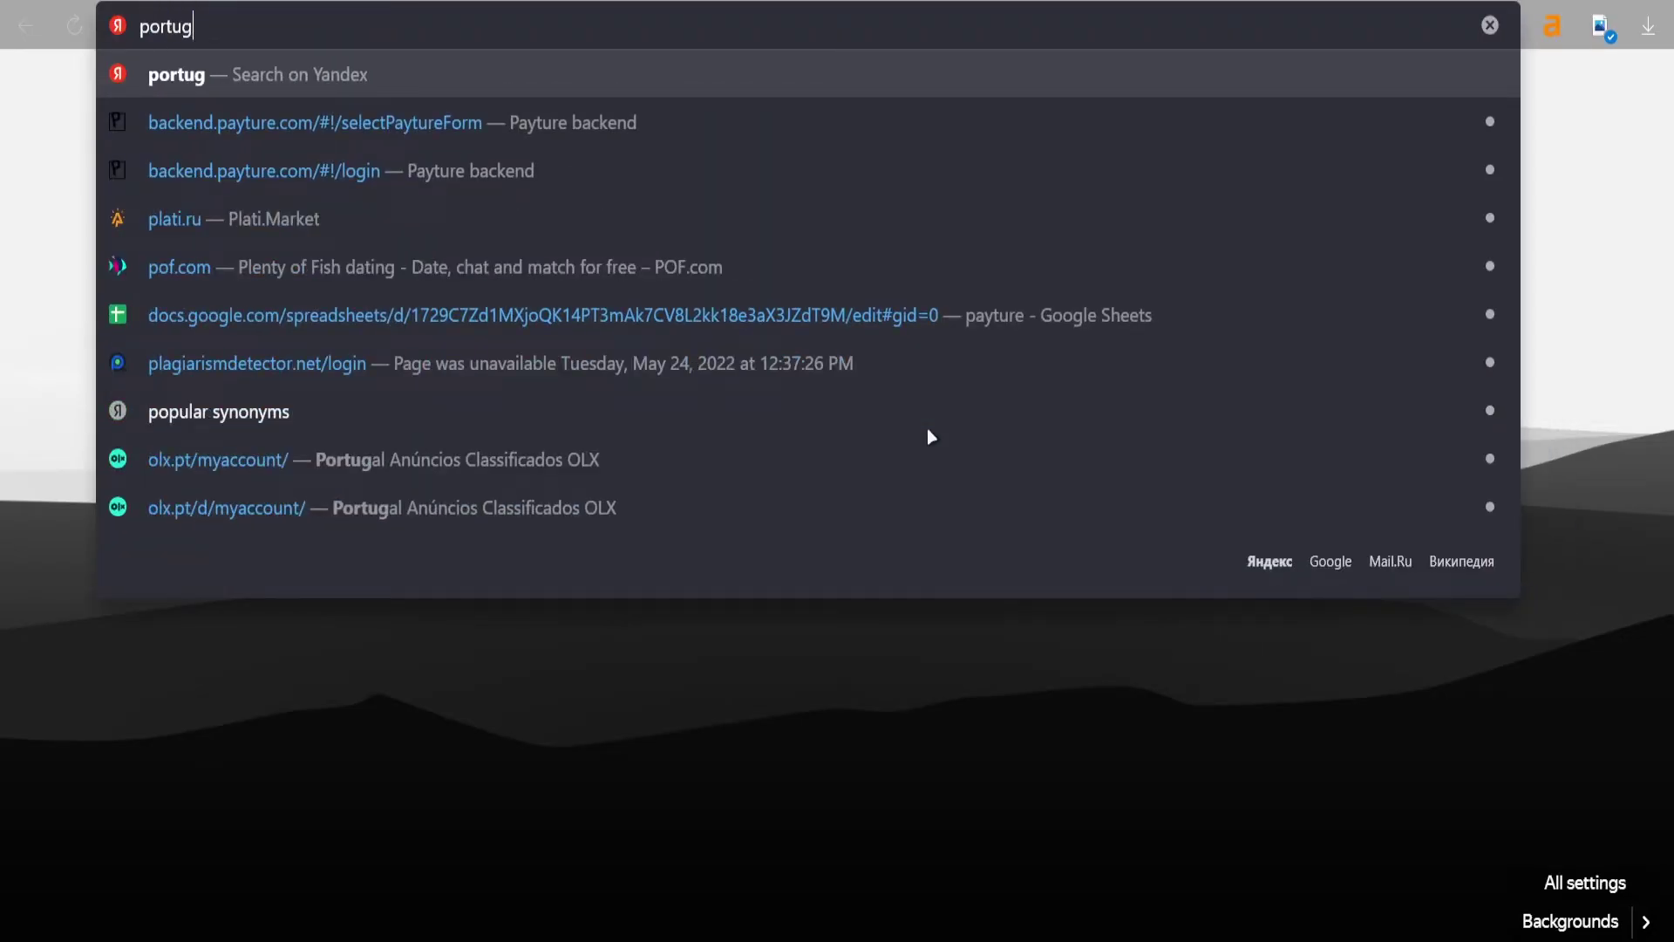
key("Down")
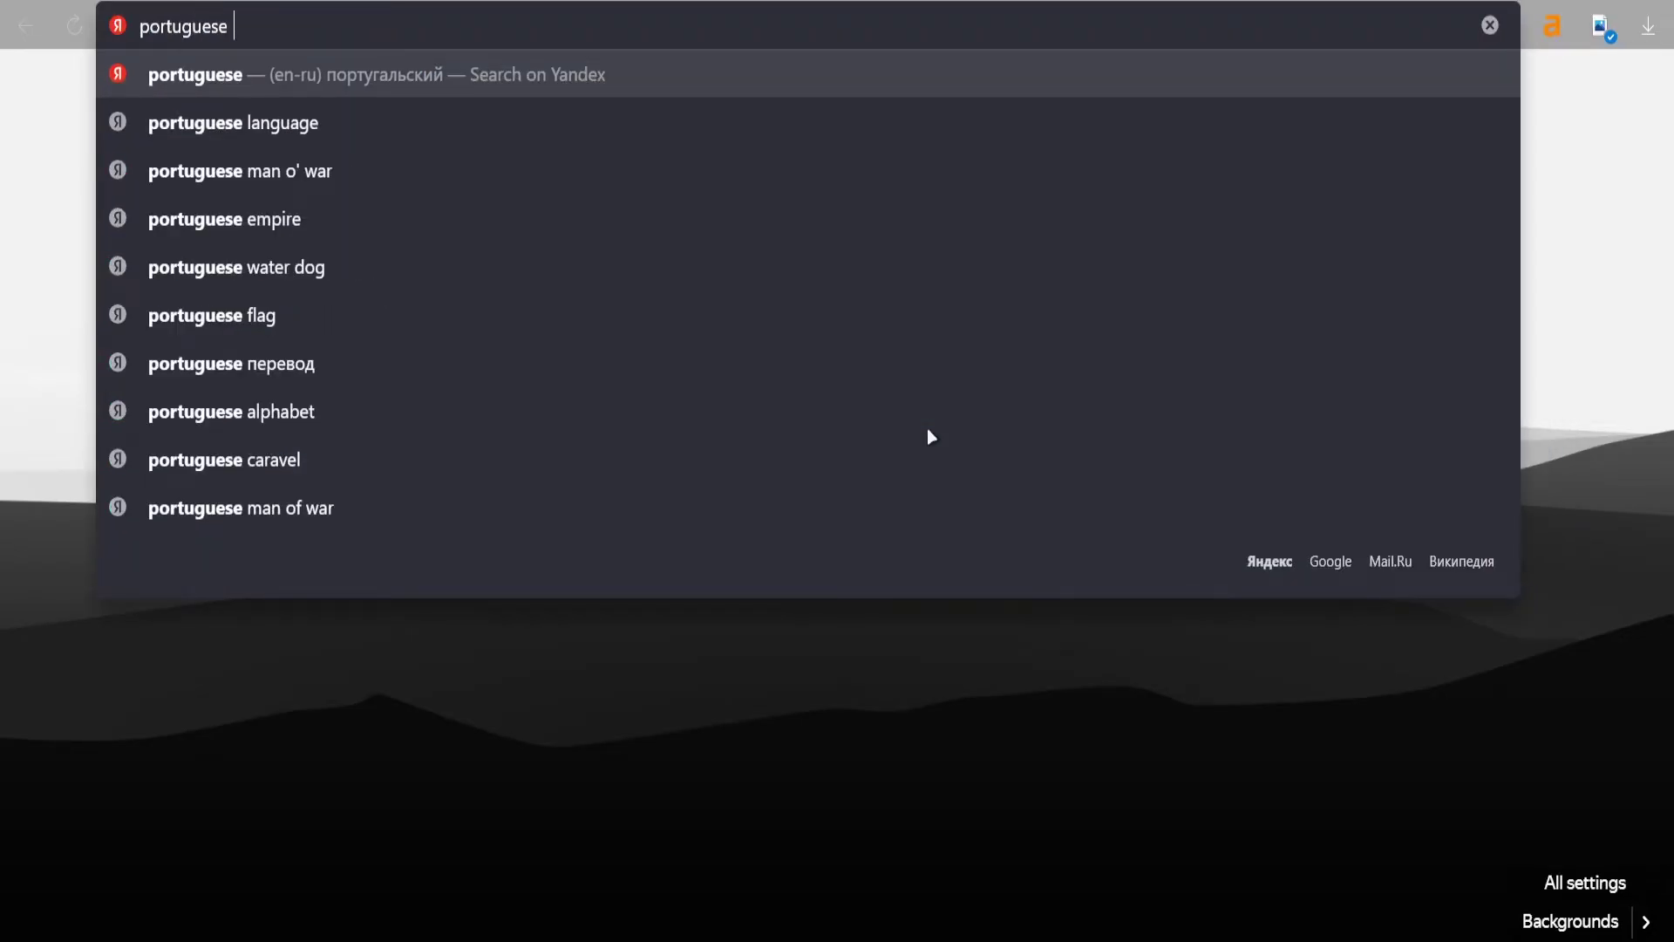
type("zip code ")
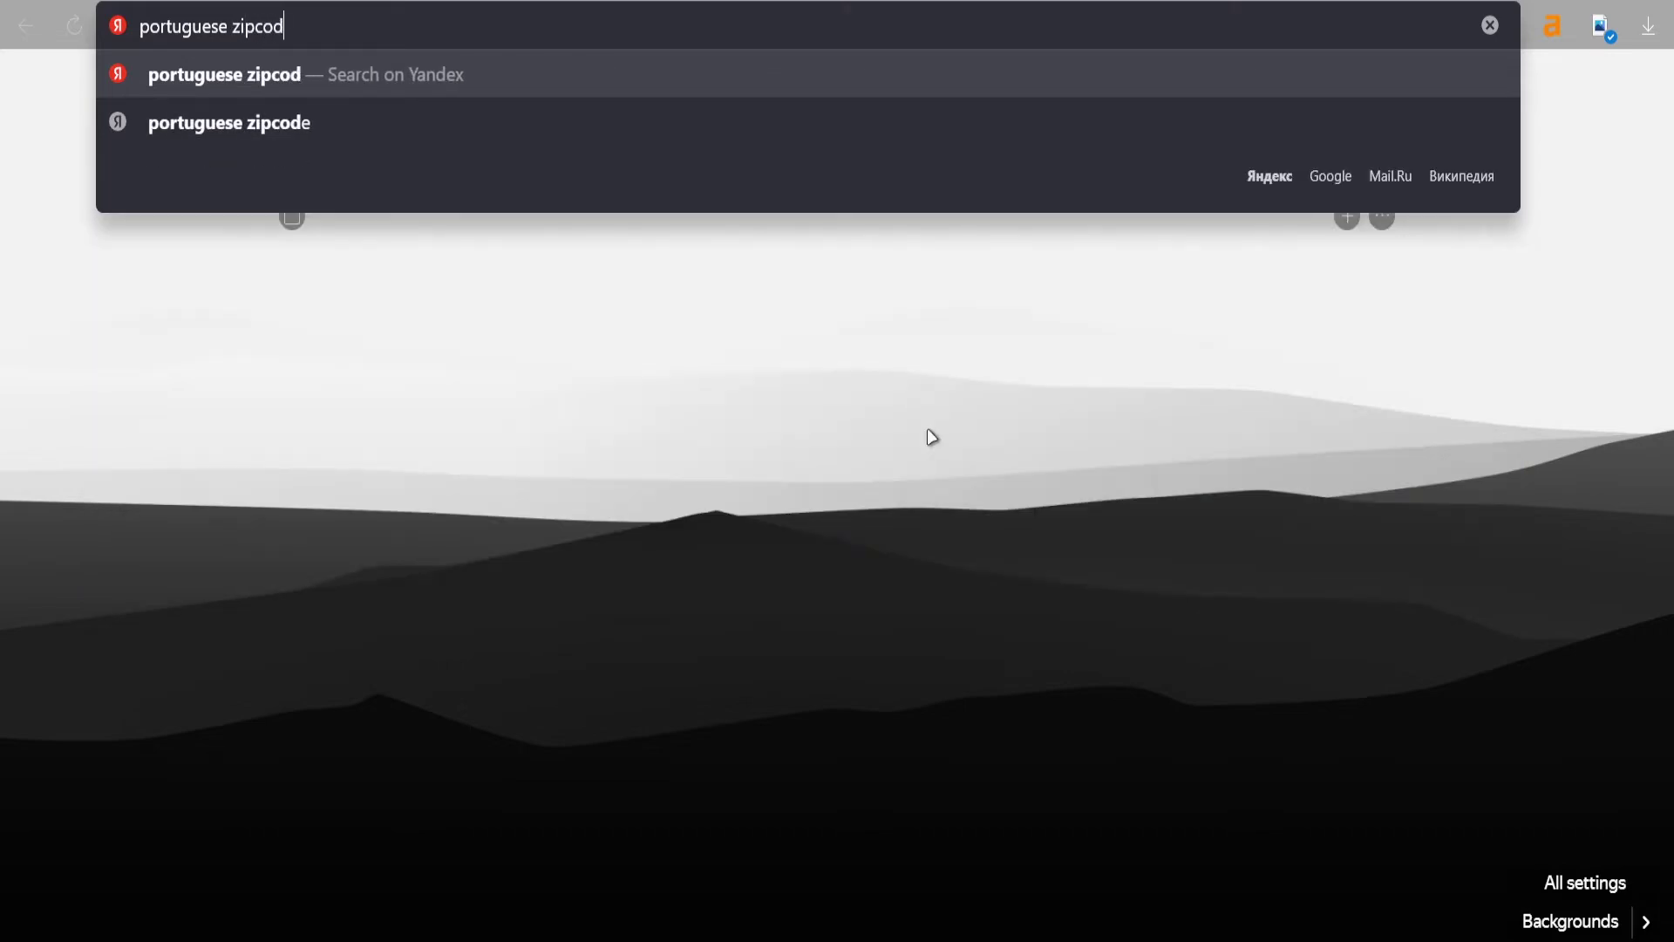
type("example")
key("Return")
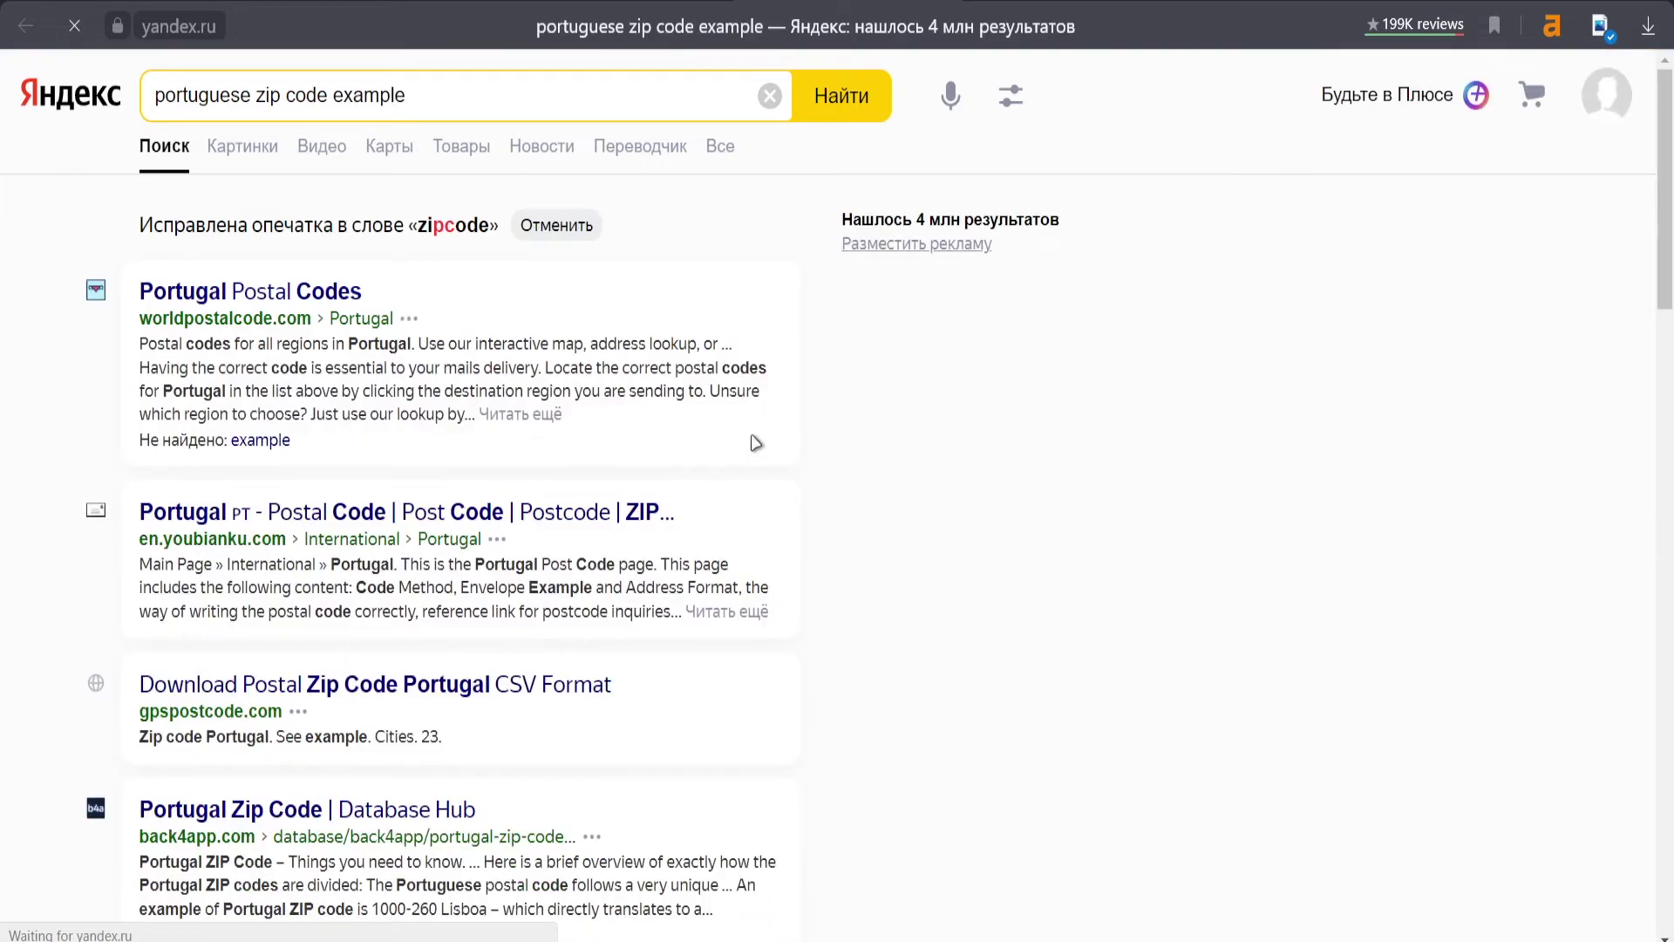
left_click(353, 290)
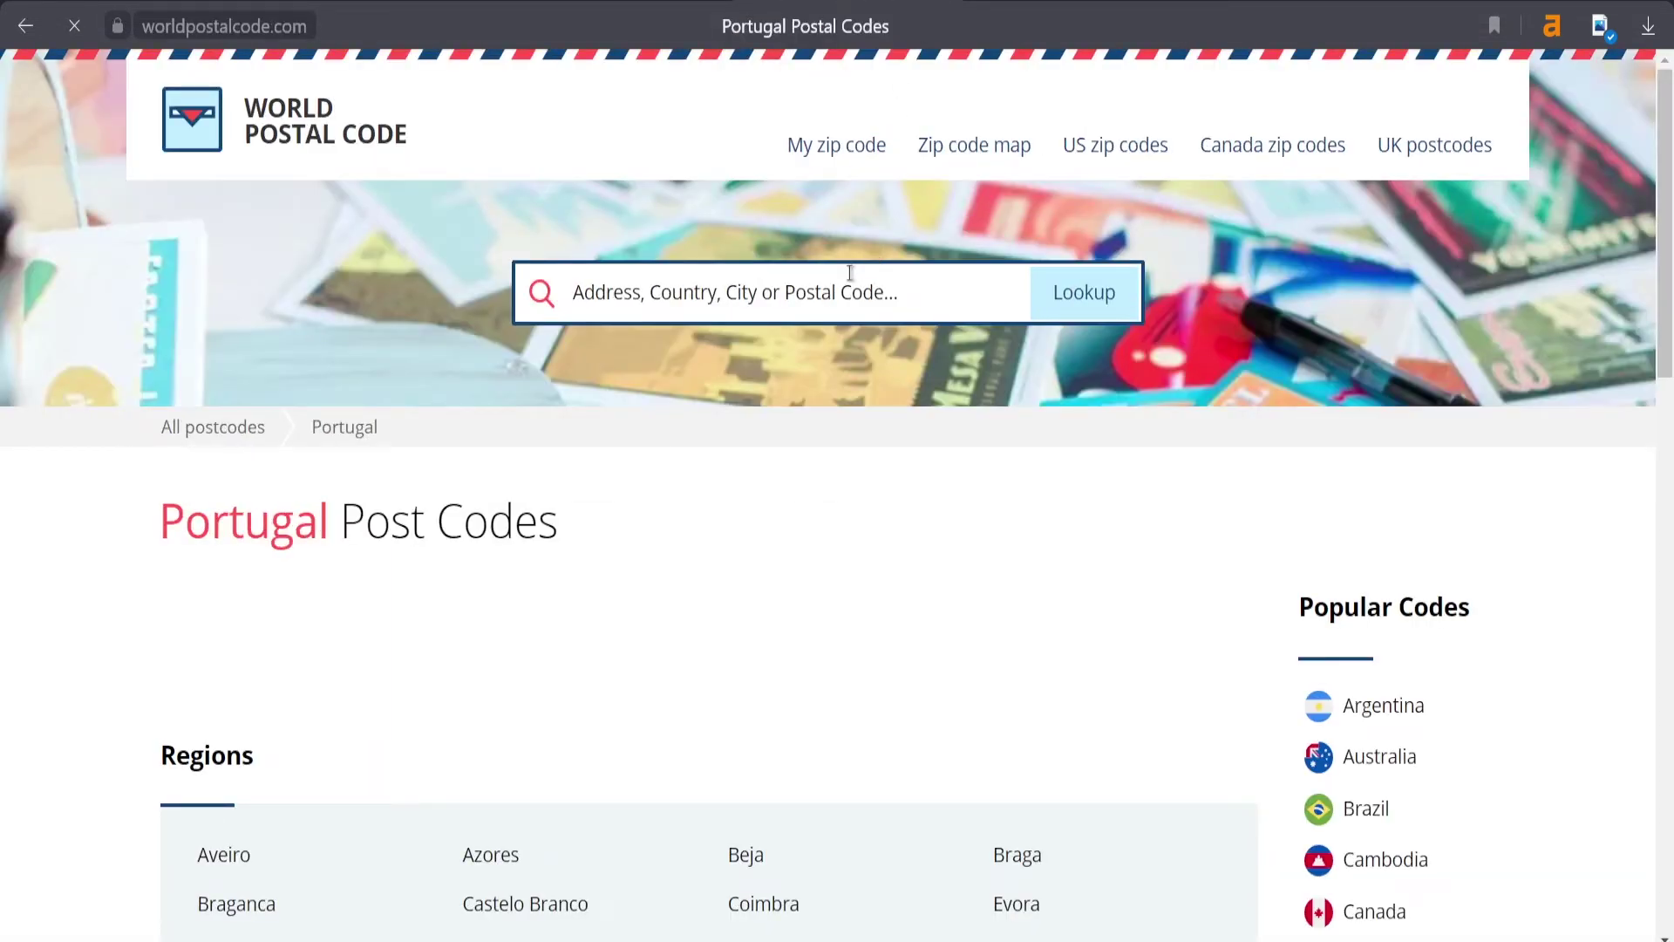
scroll(855, 292, "down", 4)
scroll(855, 294, "down", 8)
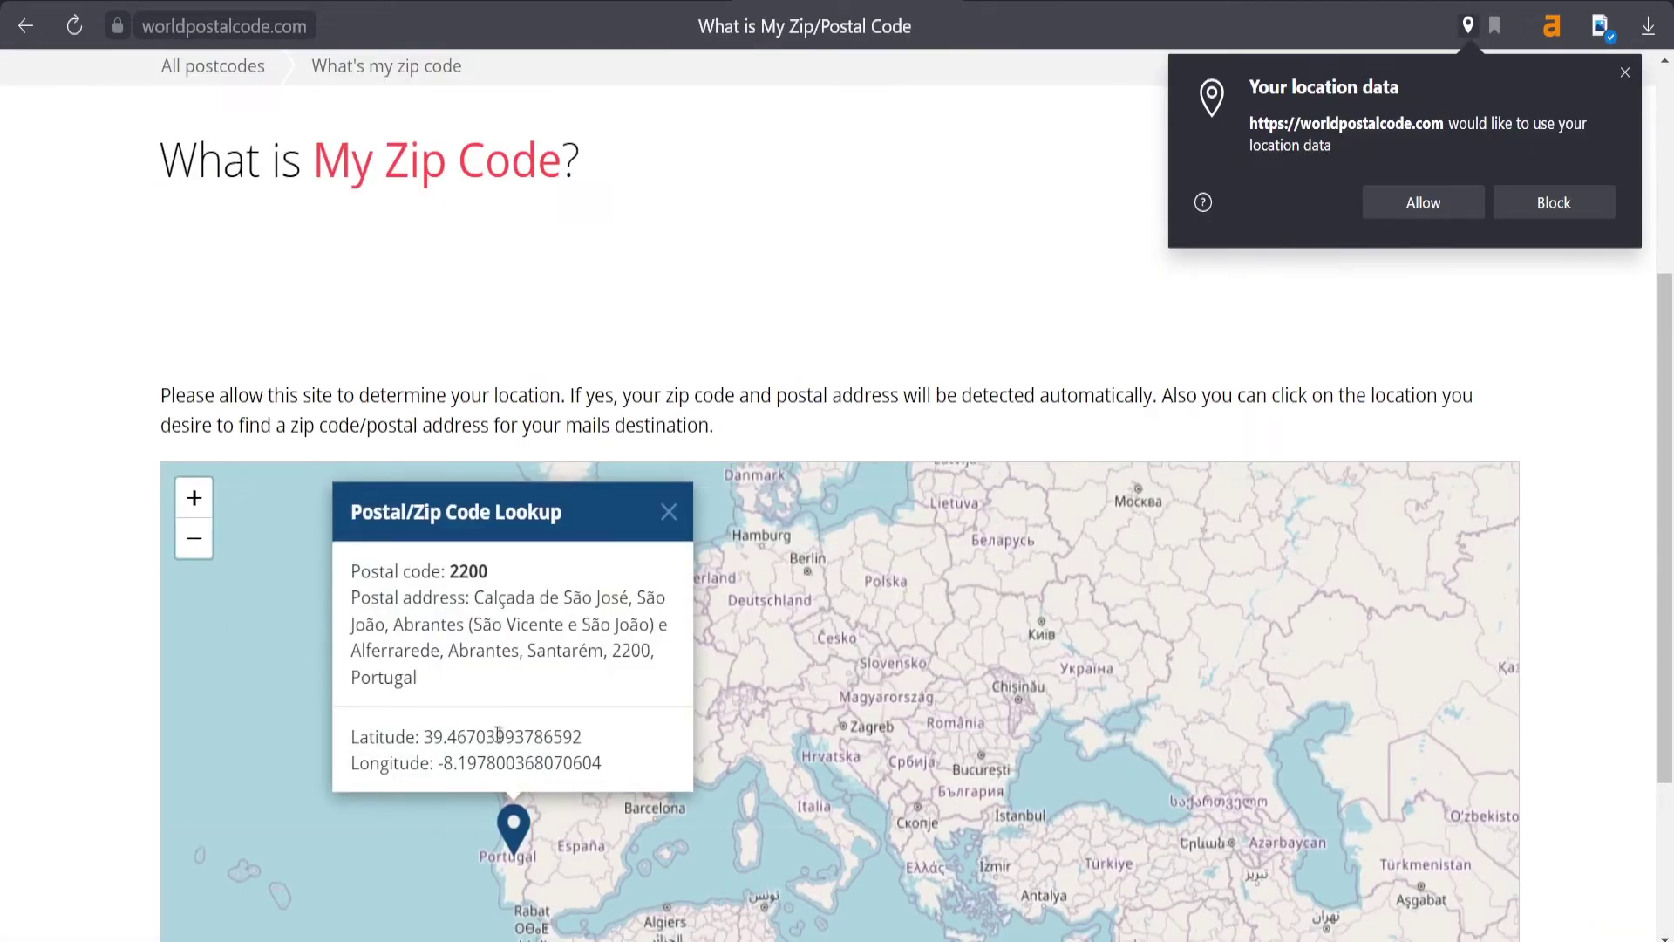
double_click(457, 578)
left_click(490, 527)
Enter postal code 2200, accept the user agreement, opt out of promotional emails, and create the account.
left_click(411, 2)
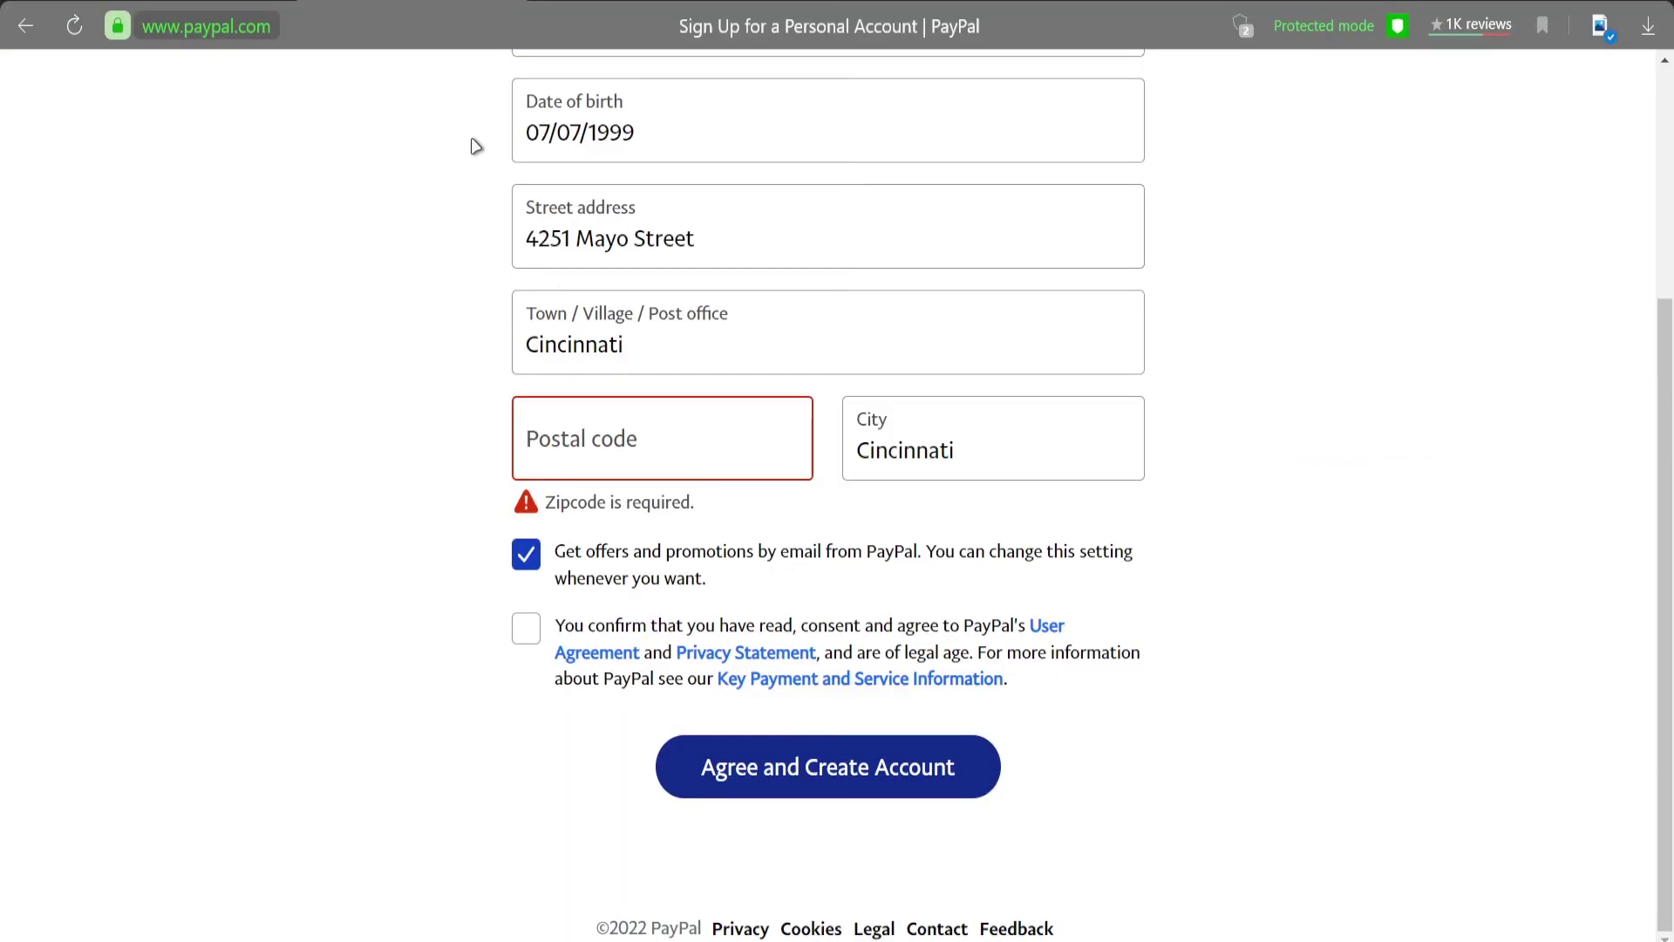
left_click(730, 445)
key("ctrl+v")
left_click(1407, 515)
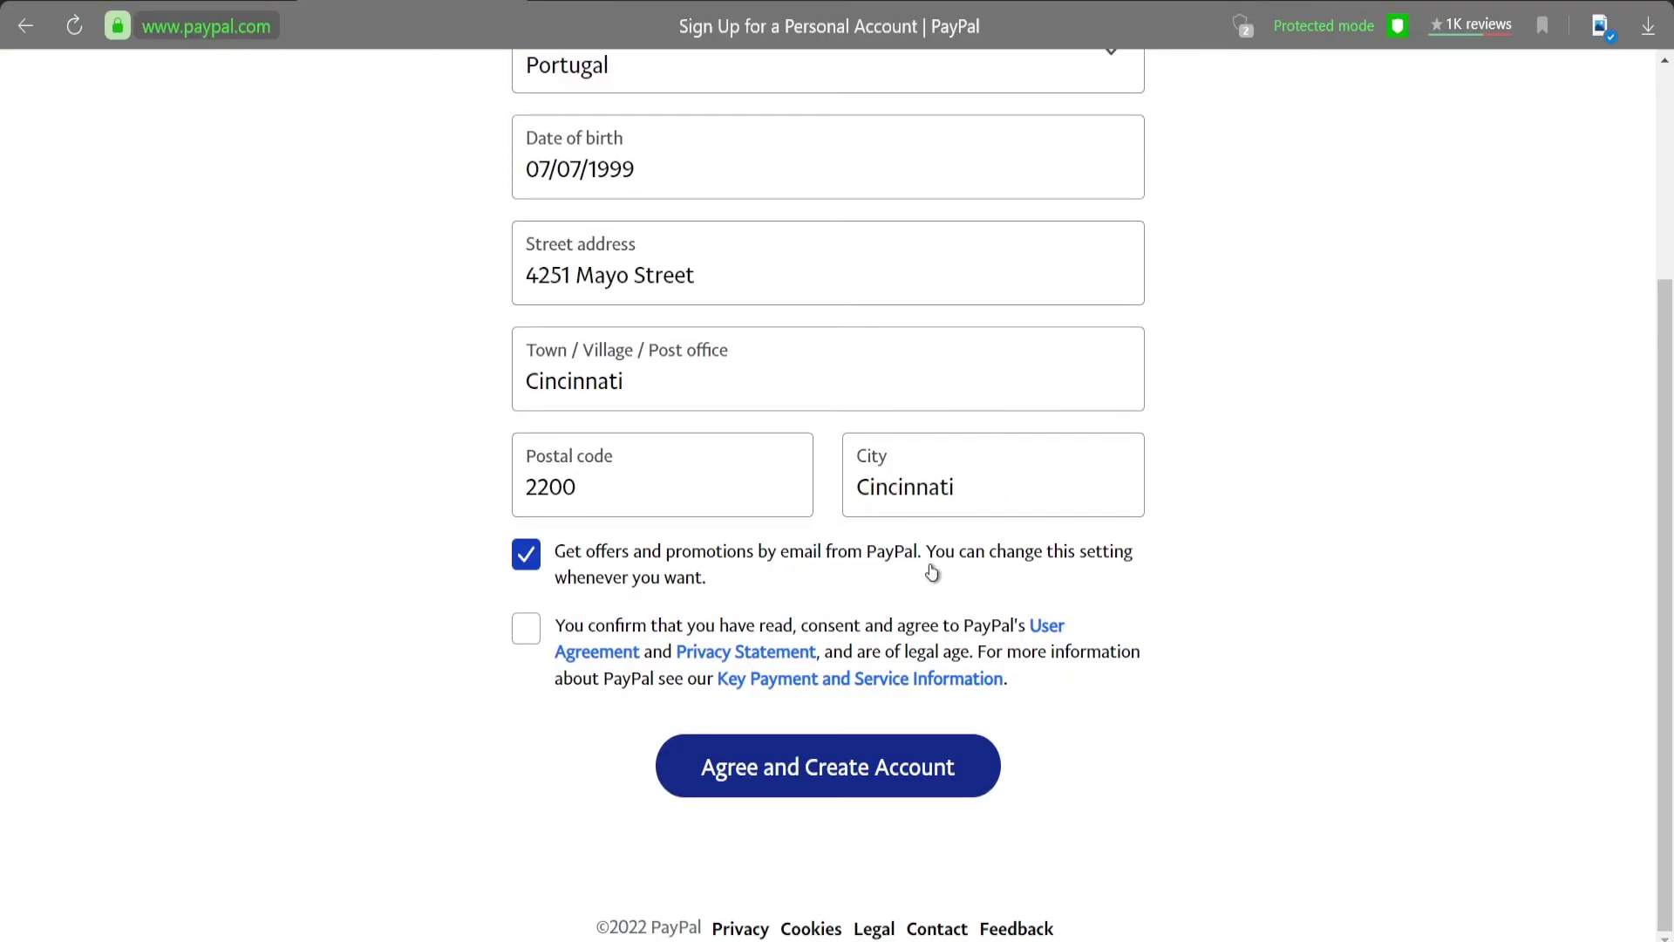
left_click(525, 628)
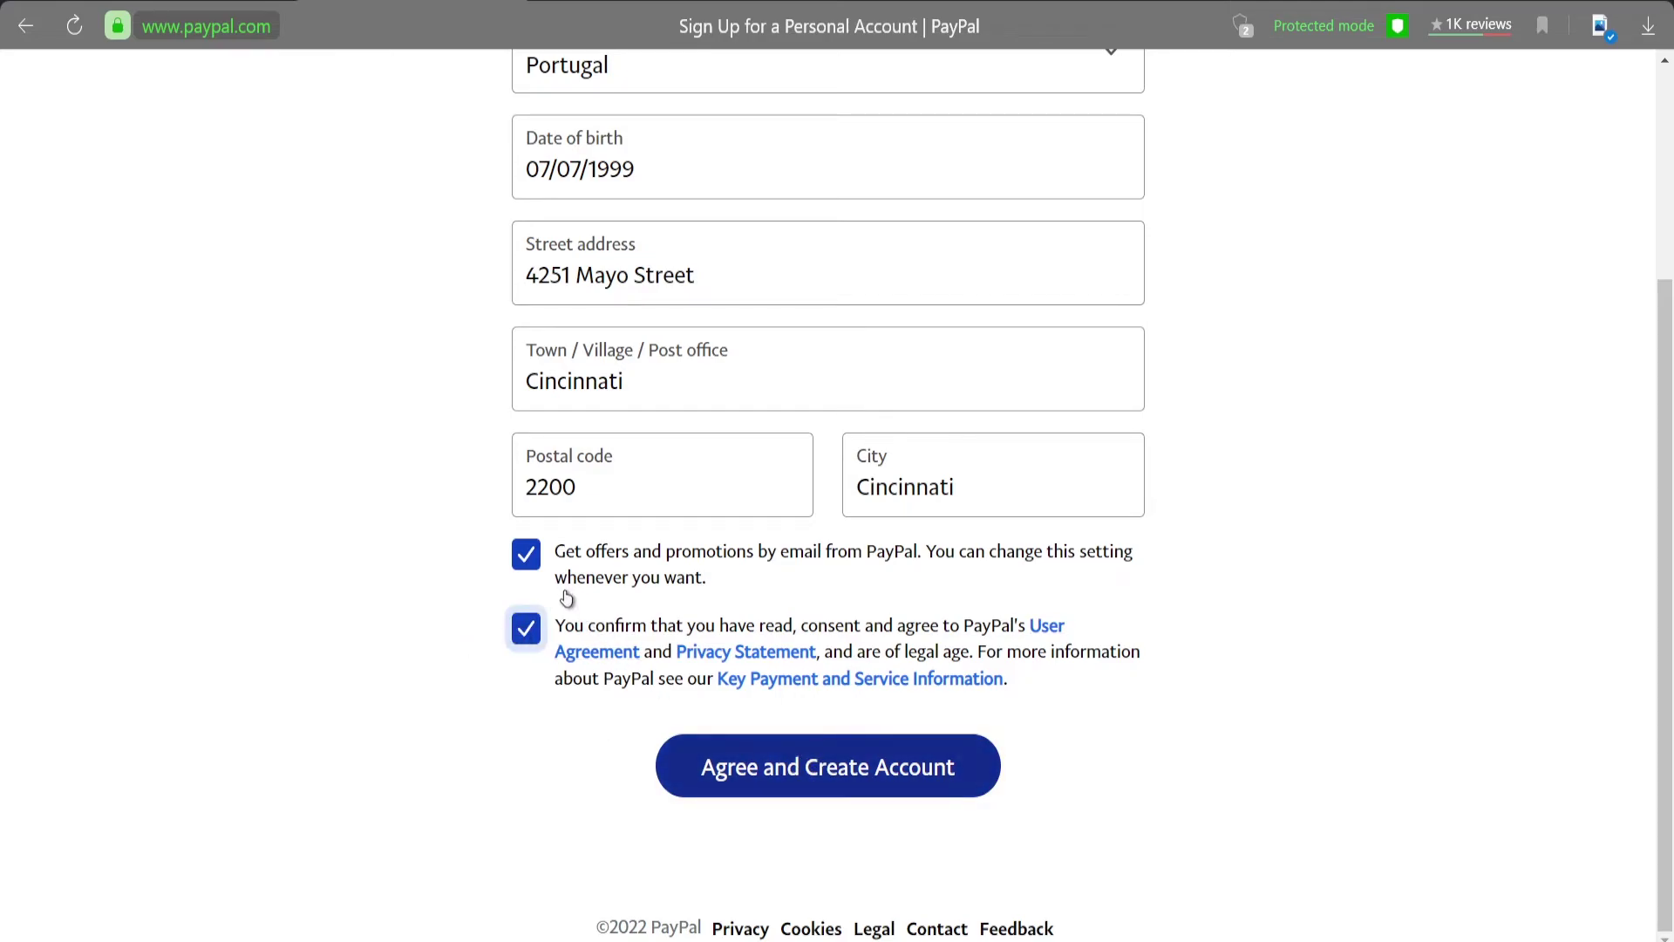
left_click(526, 554)
left_click(855, 787)
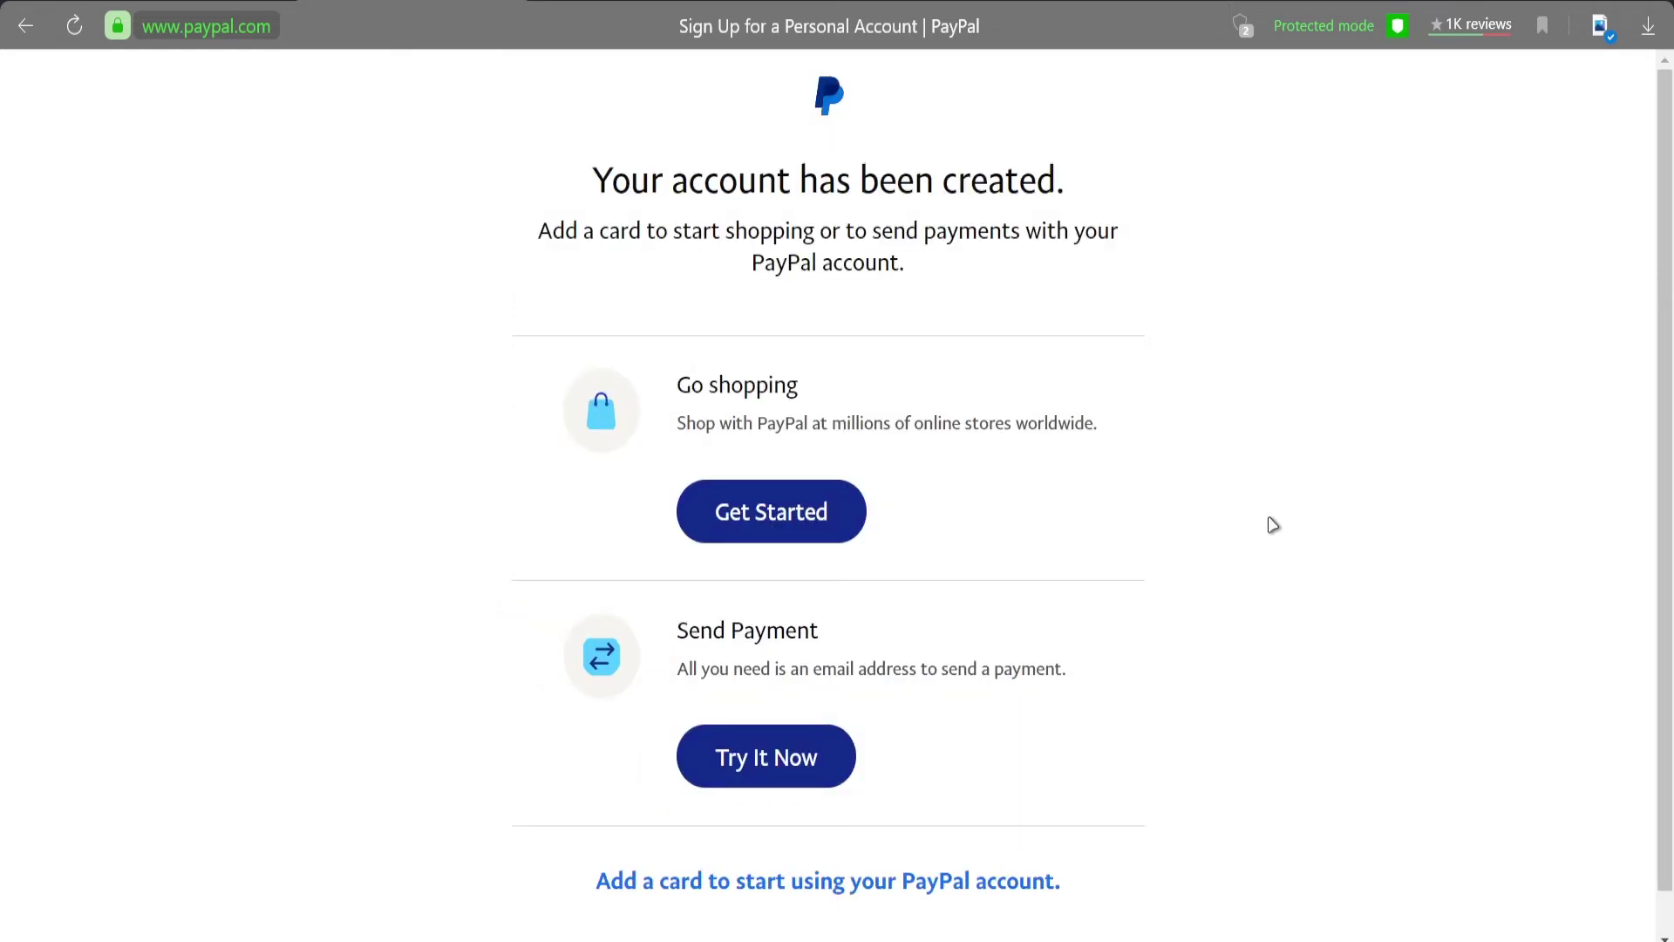
Scroll the 'Your account has been created' page to review the add card, shop and send payment options.
scroll(1272, 524, "down", 1)
scroll(1228, 540, "up", 1)
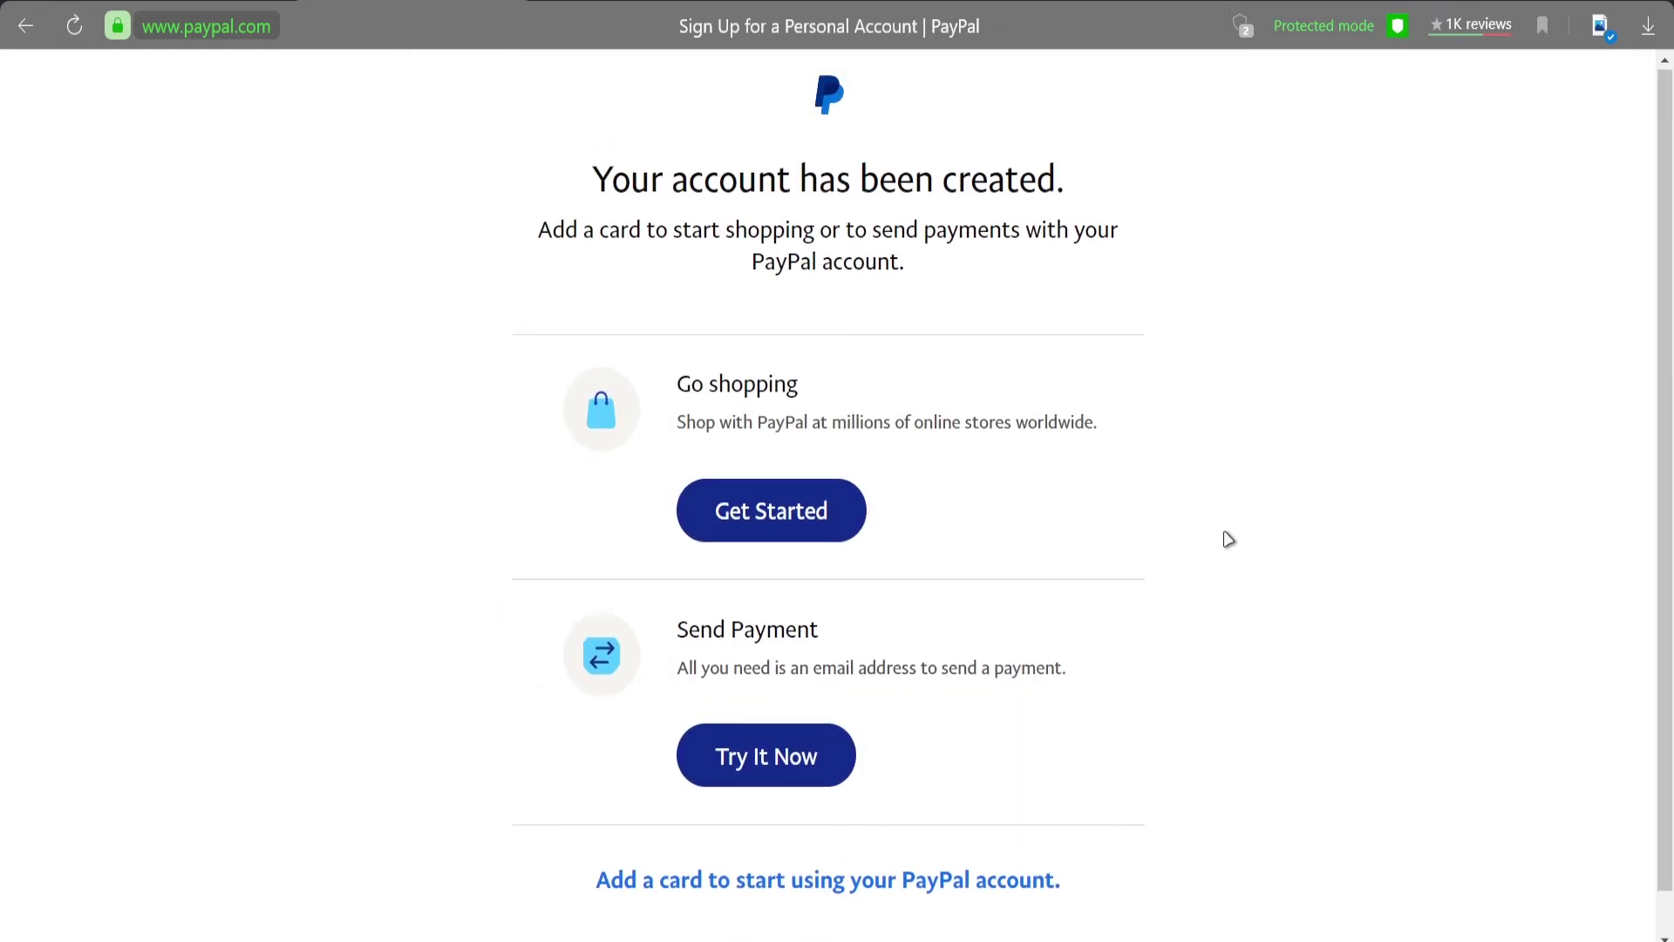